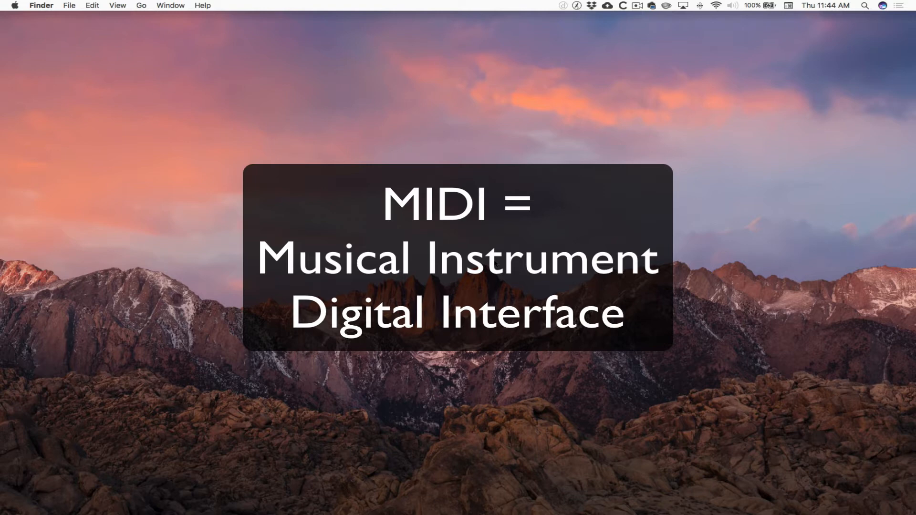
Step: Launch Logic Pro X and create a new empty project
mouse_move(599, 509)
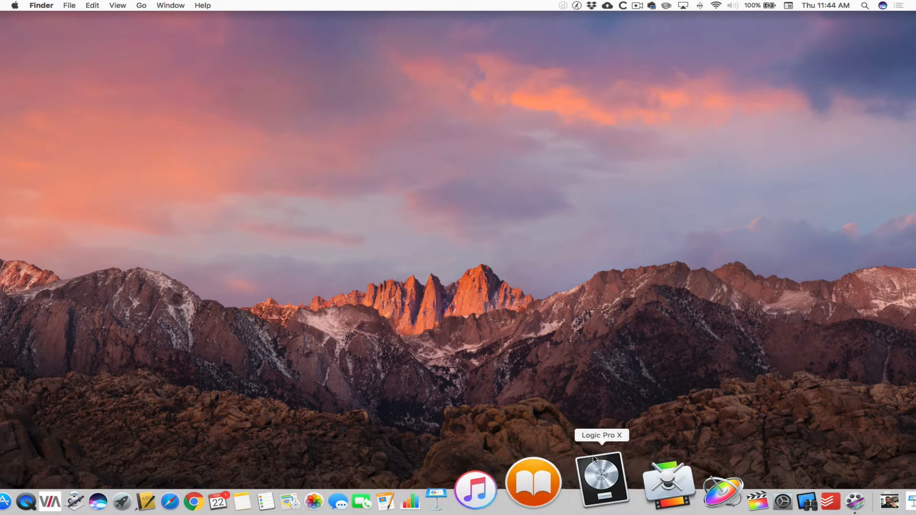
left_click(596, 501)
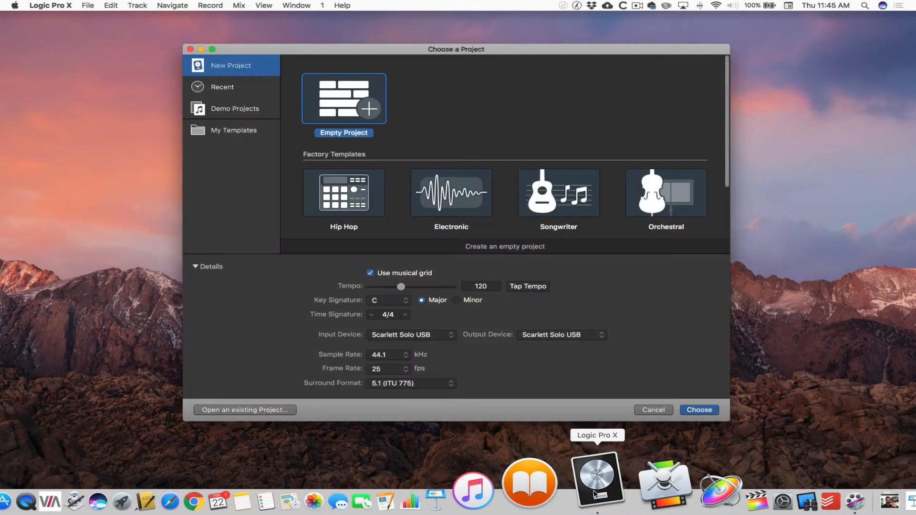
double_click(313, 93)
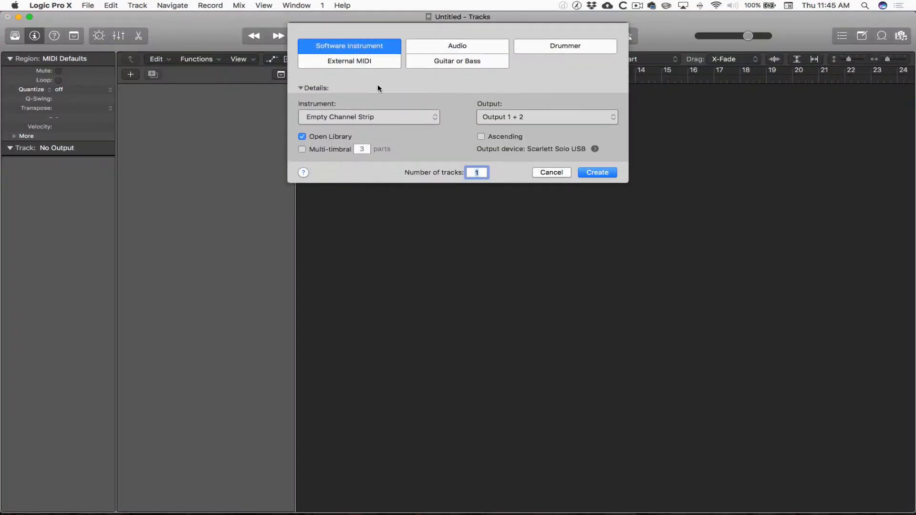
Step: Create one software instrument track with the Open Library option enabled
left_click(328, 138)
left_click(328, 137)
left_click(596, 173)
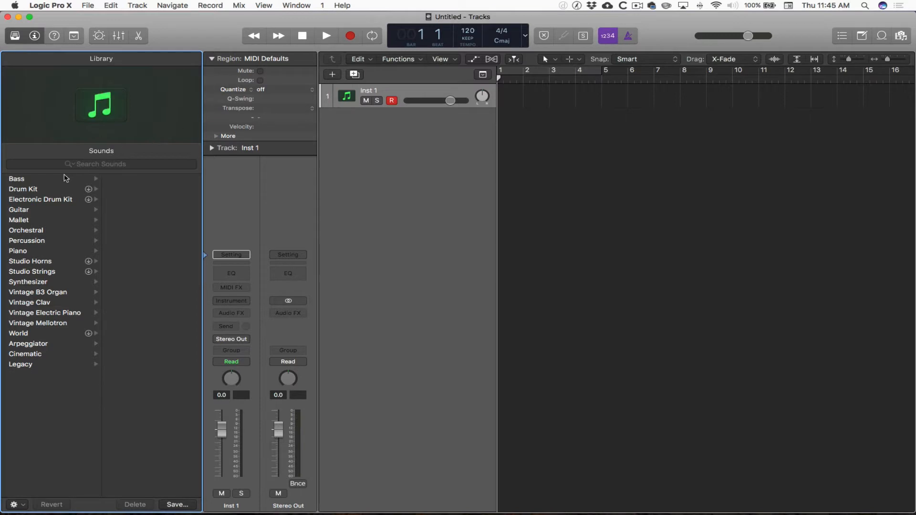
Step: Browse the Library's sound categories from Drum Kit down to Piano
left_click(30, 190)
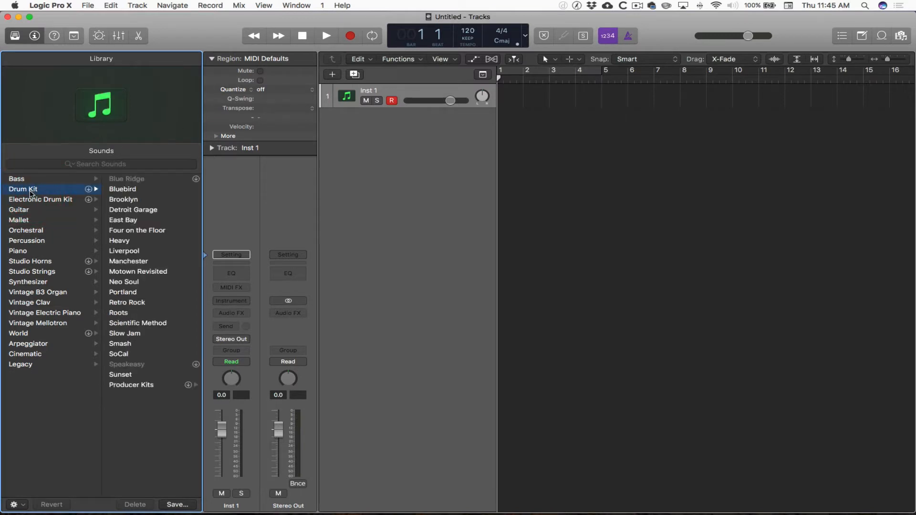
key("Down")
key("Down")
key("Down")
key("Down")
key("Down")
key("Down")
key("Down")
key("Down")
key("Down")
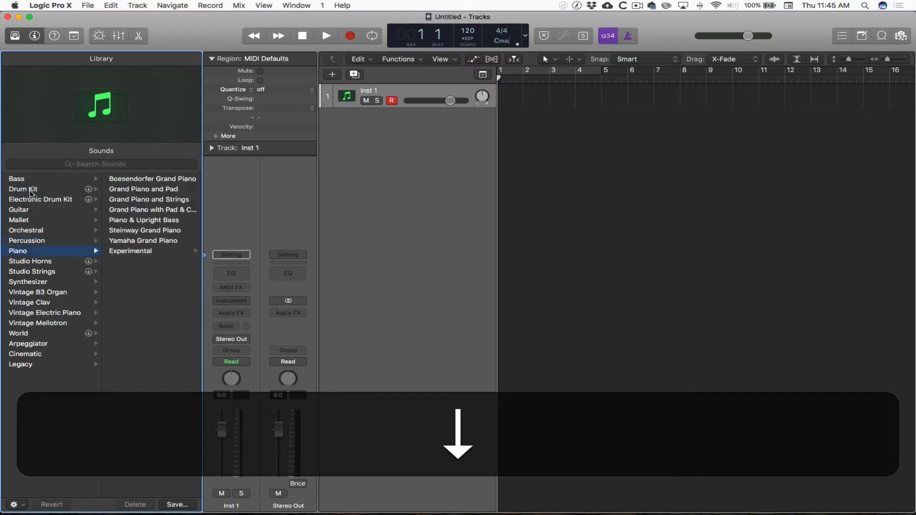
key("Up")
key("Up")
key("Up")
key("Up")
key("Up")
key("Down")
key("Down")
Step: Load the Steinway Grand Piano patch from the Piano category, trying Boesendorfer Grand Piano first, and inspect its channel strip plug-ins and sends
key("Right")
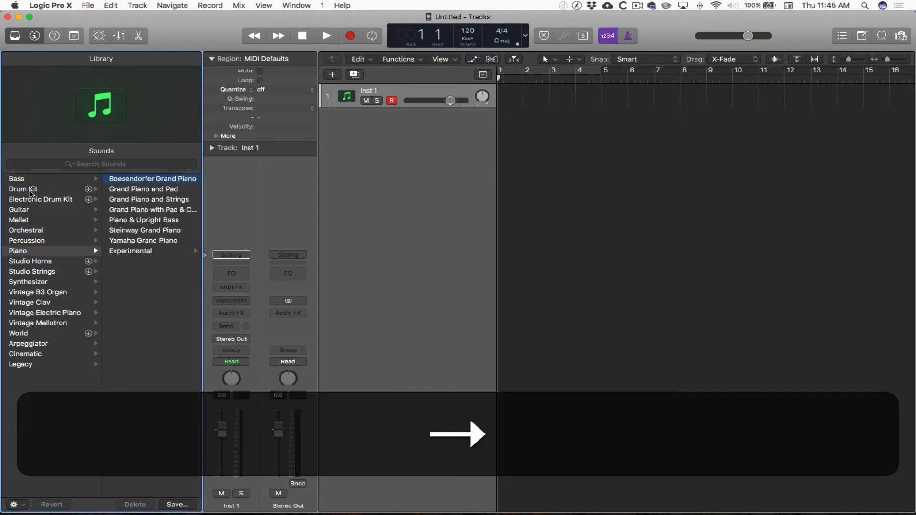
key("Left")
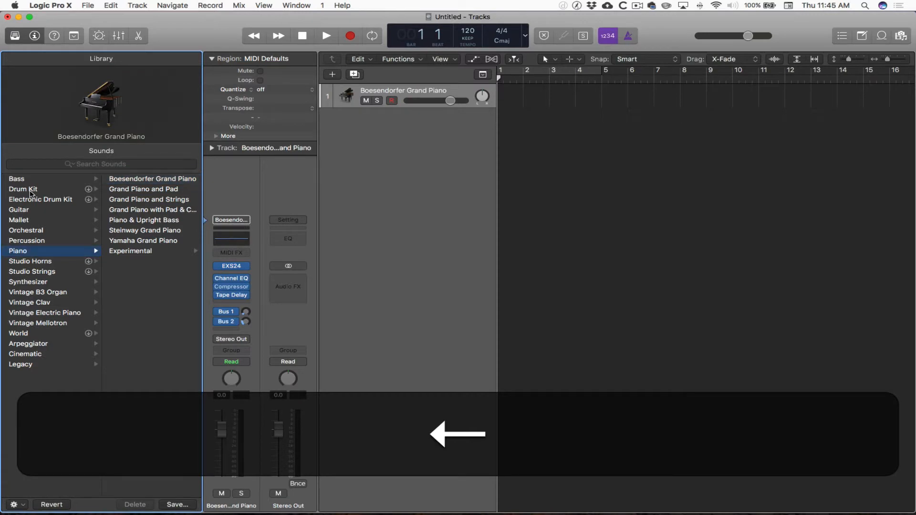
key("Right")
key("Down")
key("Down")
key("Down")
key("Down")
key("Down")
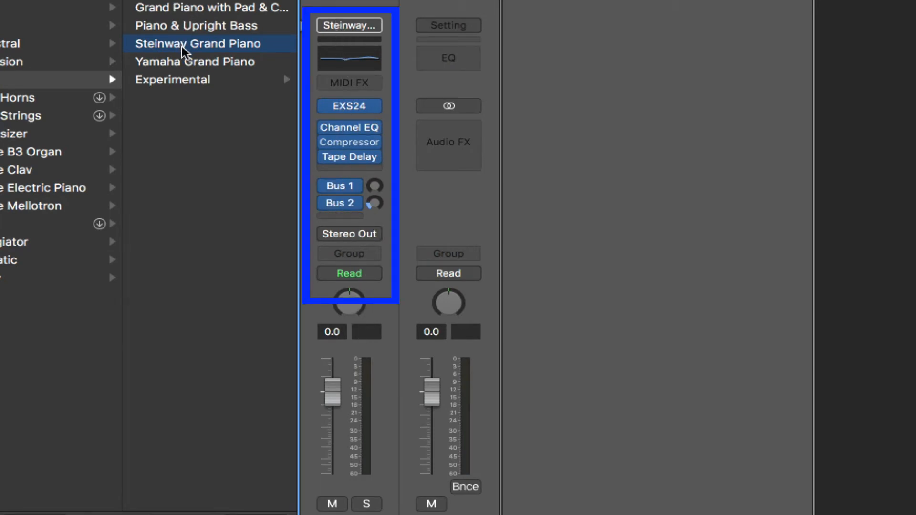
mouse_move(360, 115)
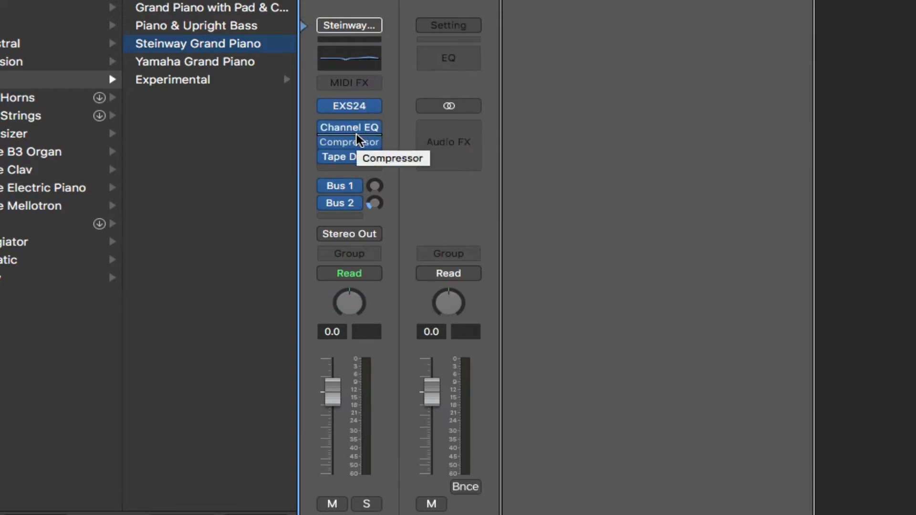
mouse_move(361, 162)
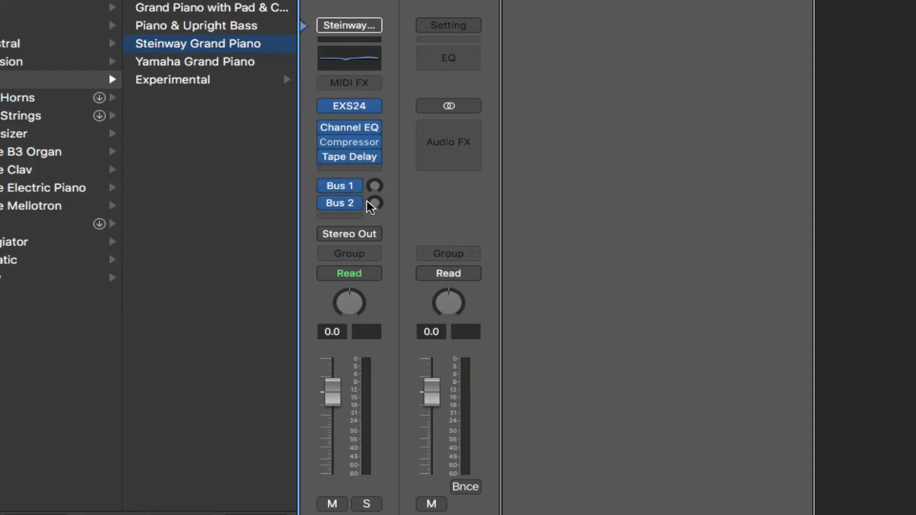
Step: Load the Piano & Upright Bass patch to examine its stacked subtracks, and return the track to Steinway Grand Piano
left_click(250, 28)
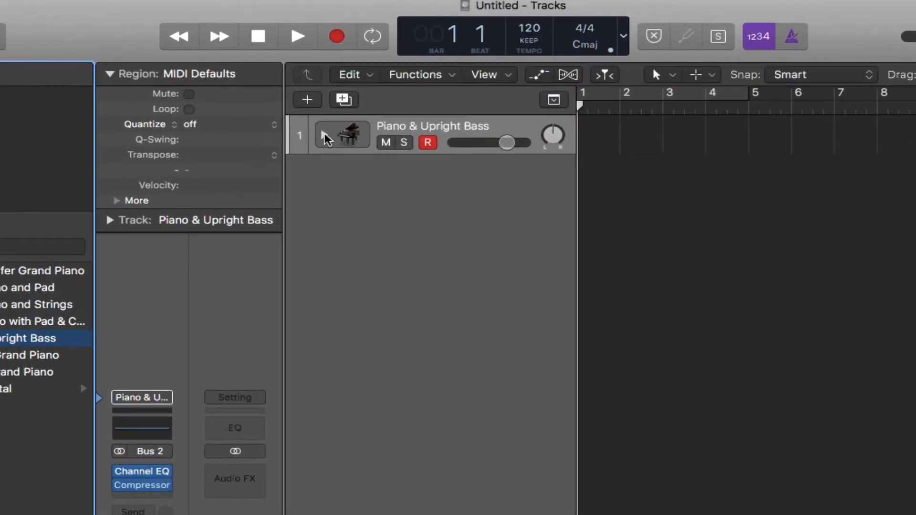
left_click(325, 138)
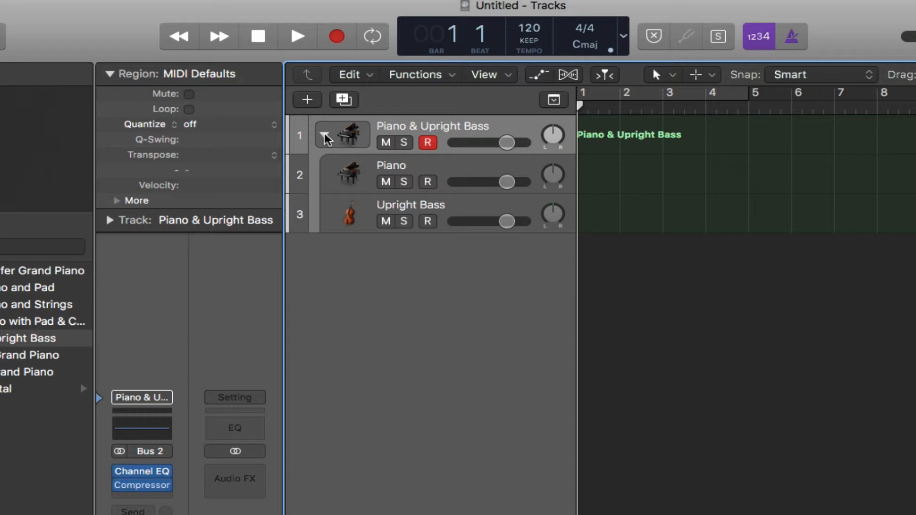
left_click(325, 138)
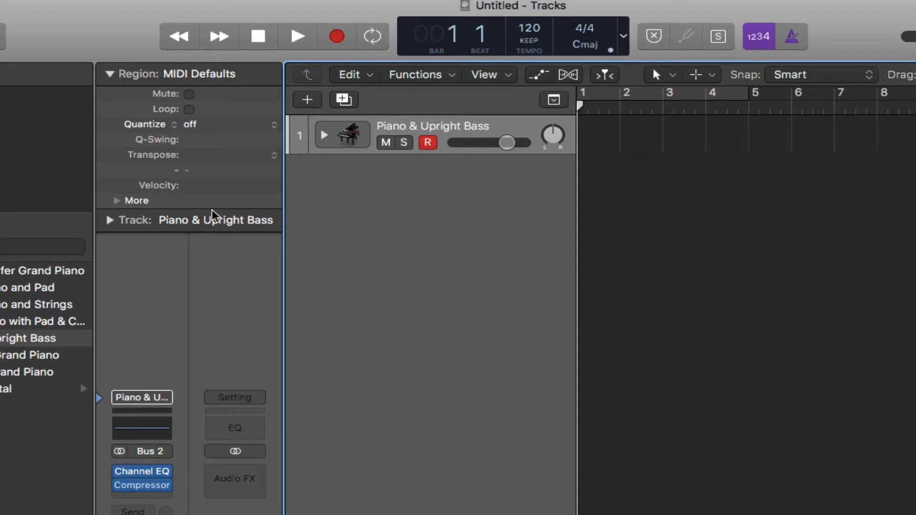
left_click(29, 357)
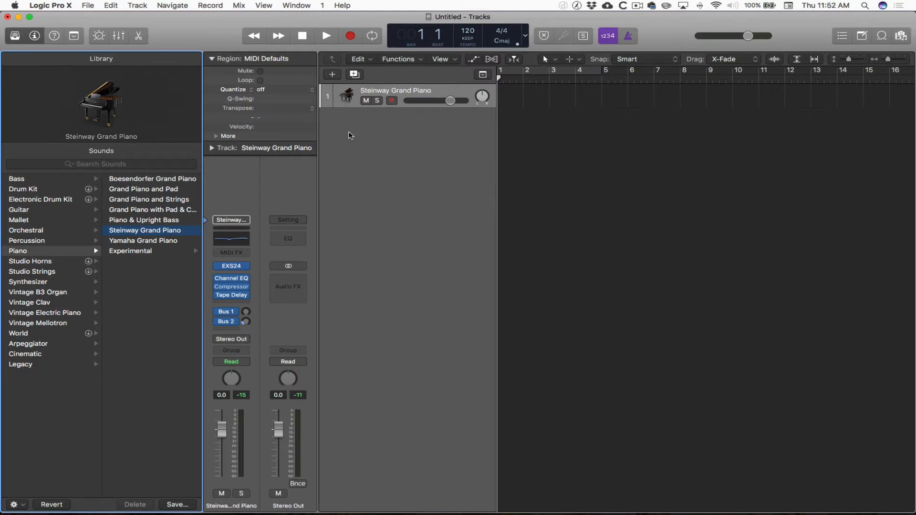
Step: Add a second software instrument track and load the 80s Wave Synth patch from the Synthesizer Classics category
double_click(351, 125)
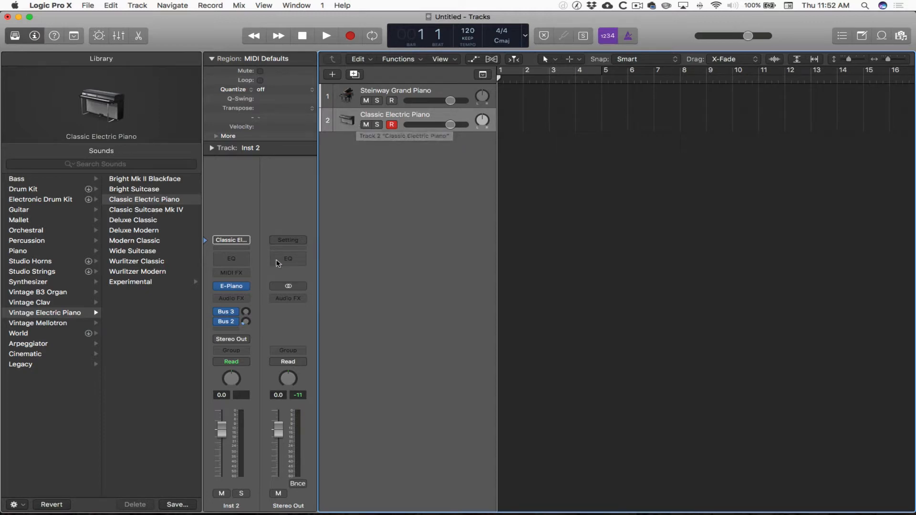
left_click(47, 283)
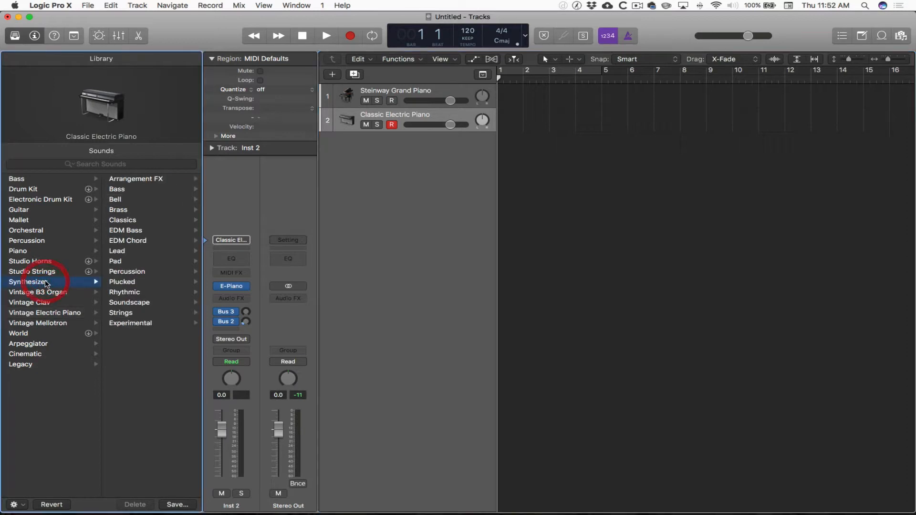
left_click(133, 221)
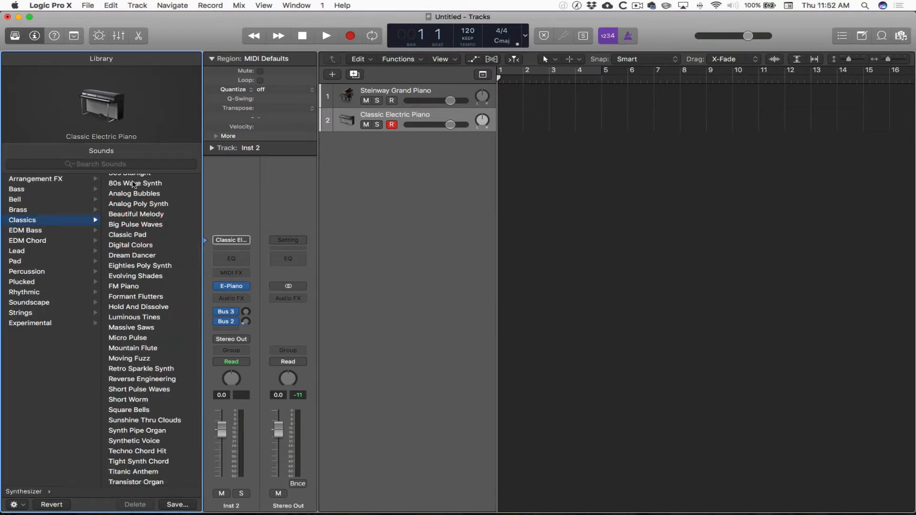
left_click(135, 186)
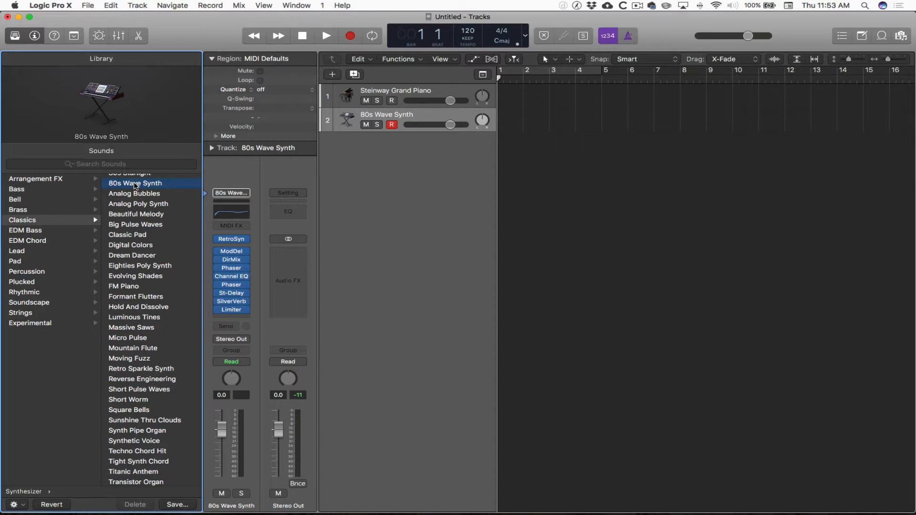
Step: Audition the Steinway Grand Piano and 80s Wave Synth tracks individually and combine both into a summing track stack
left_click(405, 95)
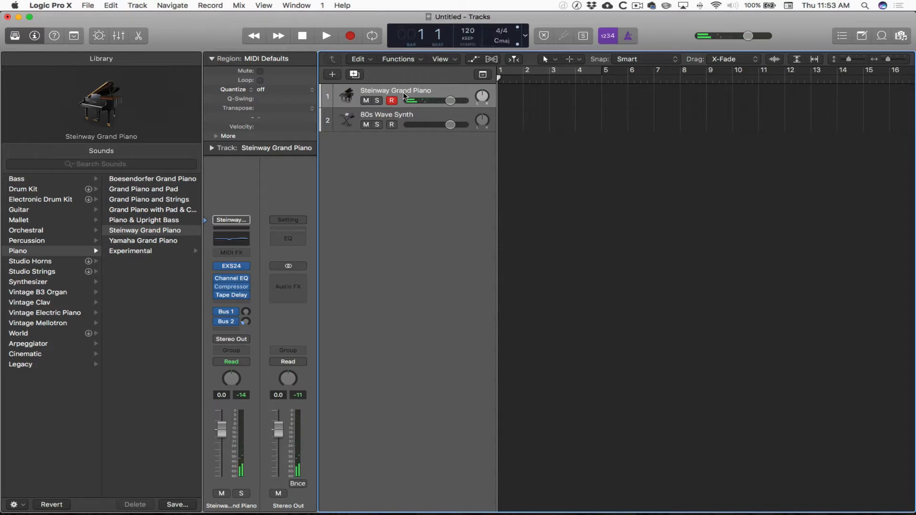
left_click(405, 115)
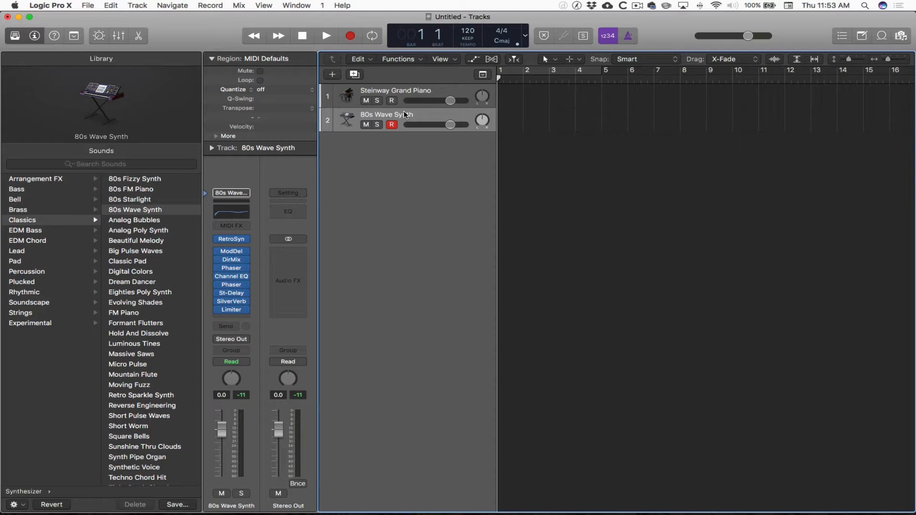
key("Up")
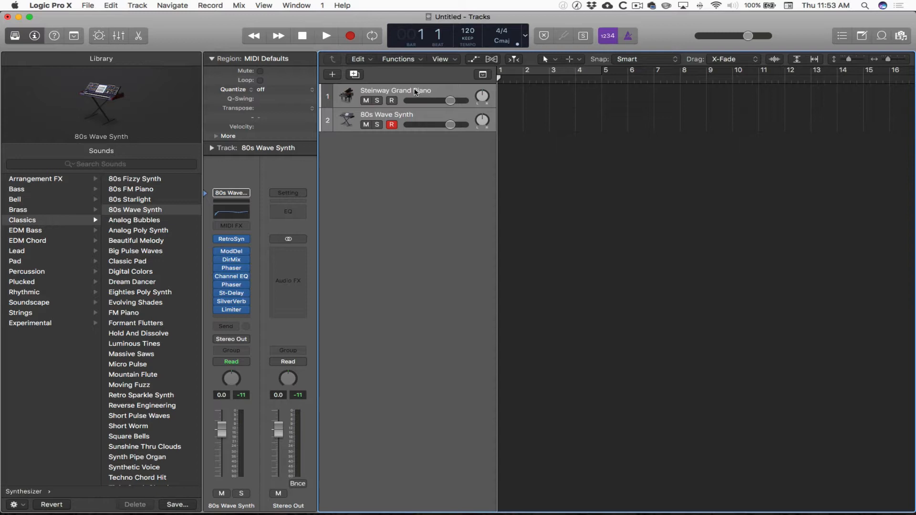
right_click(416, 92)
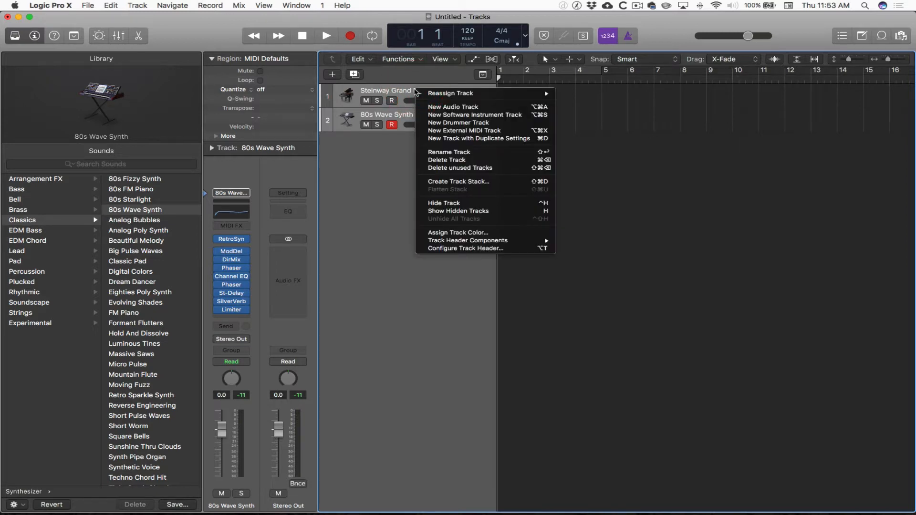
left_click(483, 182)
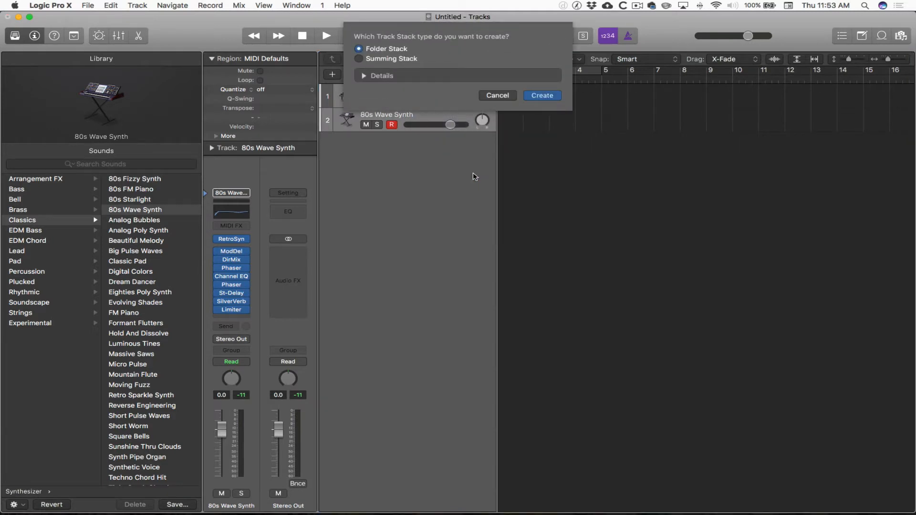
left_click(376, 61)
left_click(365, 76)
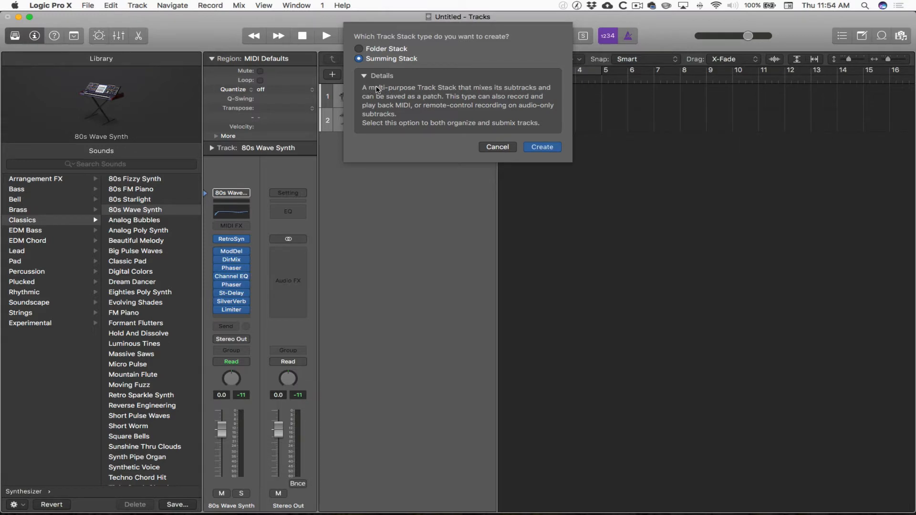
left_click(543, 147)
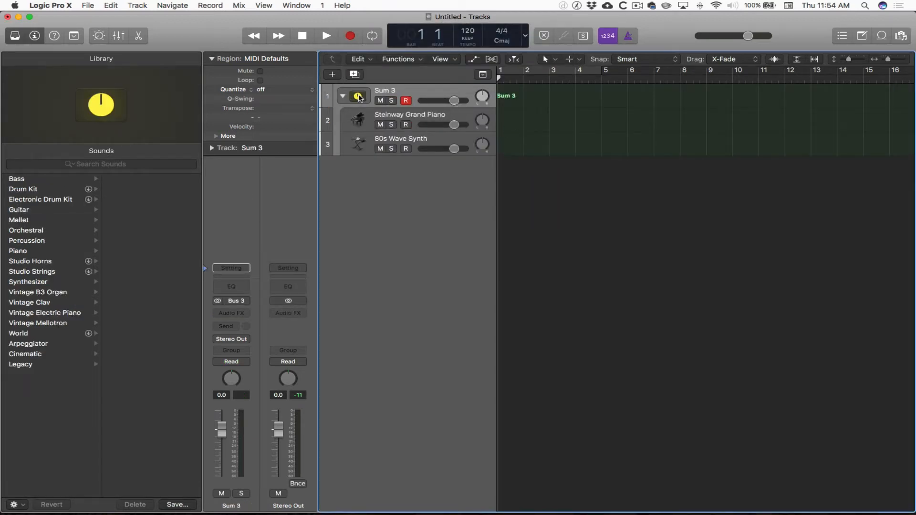
Step: Rename the summing stack with the owner's first name in the possessive followed by "Keys"
double_click(380, 90)
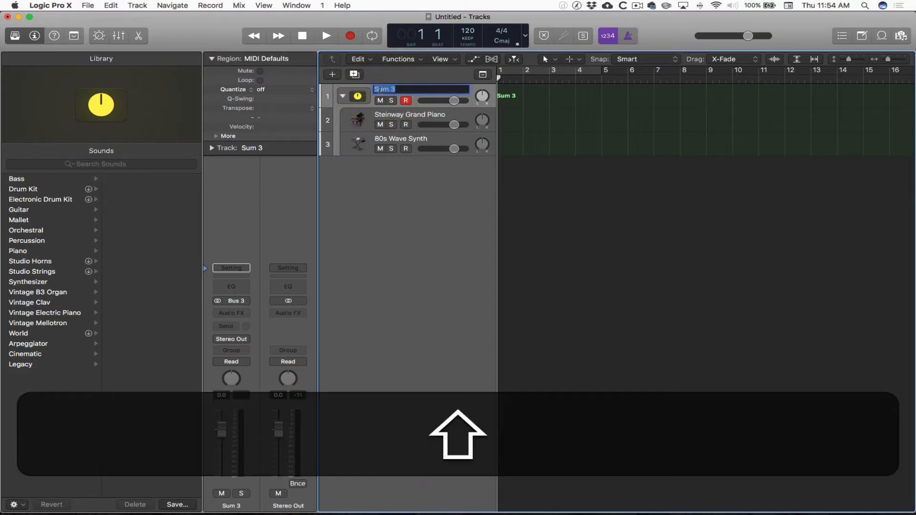
type("Rosco")
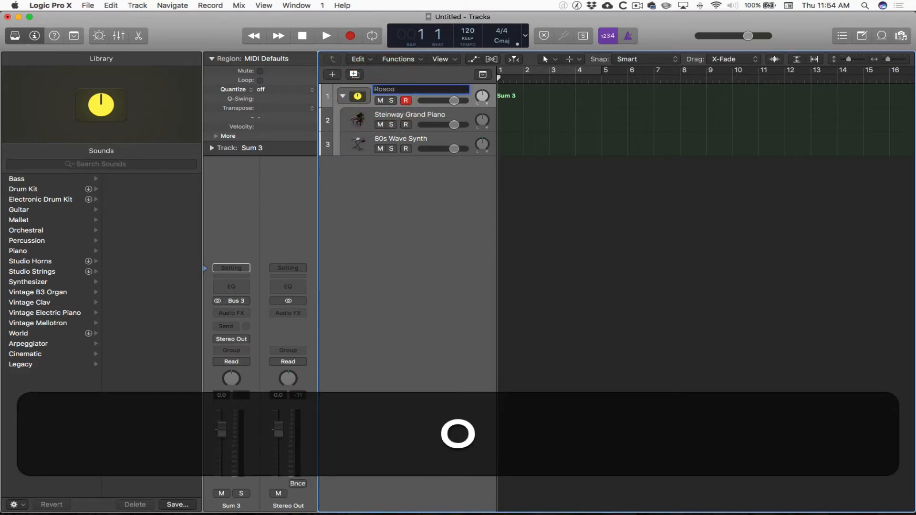
type("'s Keys")
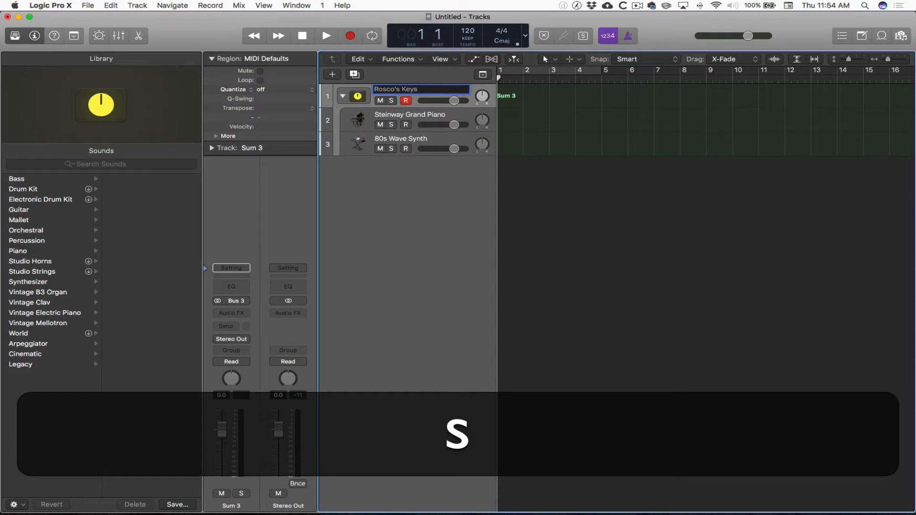
key("Return")
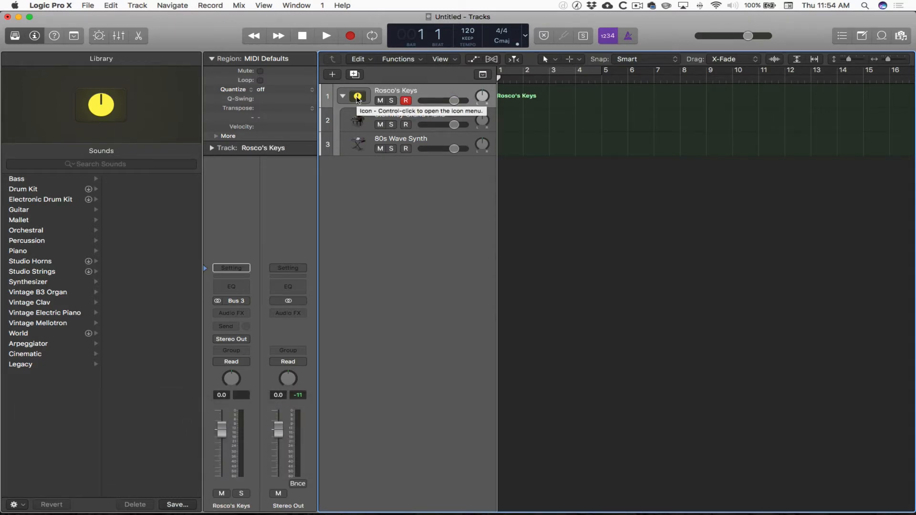
Step: Collapse the summing stack and change its track icon to the photo in the Custom Icons category
double_click(357, 97)
left_click(357, 98, "ctrl")
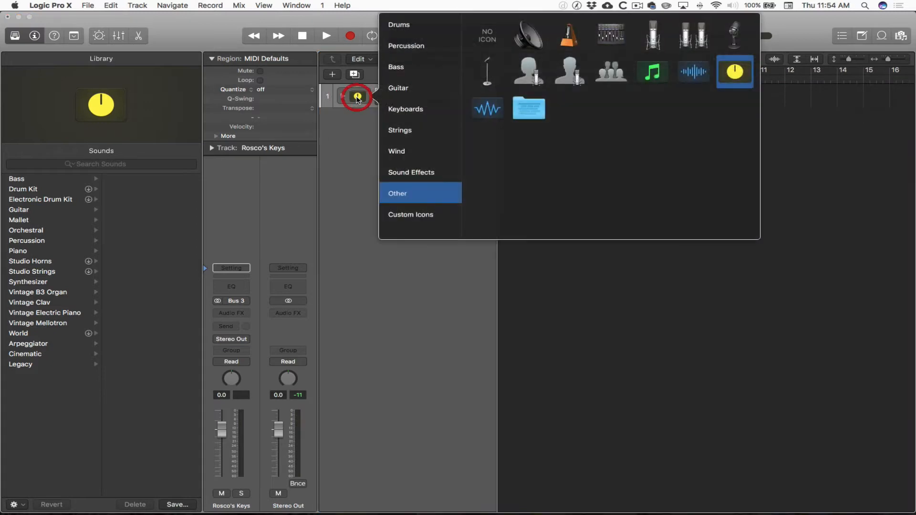
left_click(416, 26)
left_click(418, 47)
left_click(419, 67)
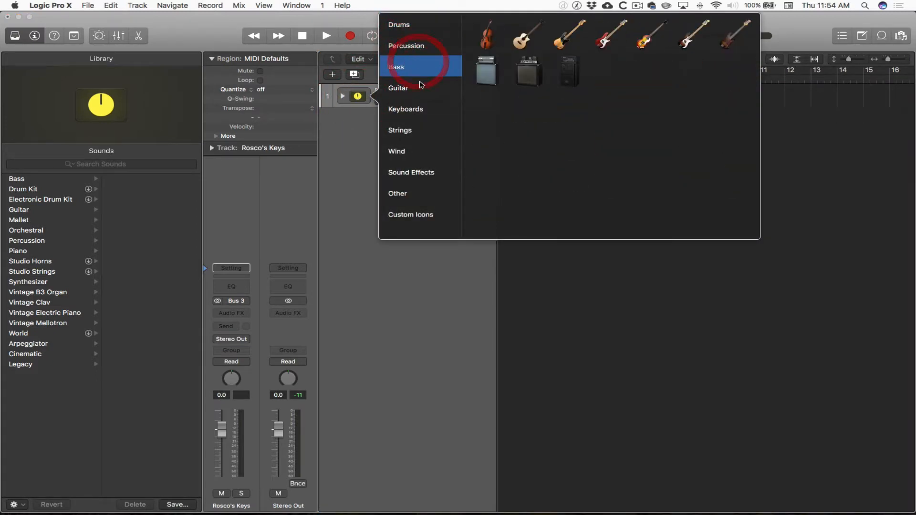
left_click(419, 86)
left_click(421, 109)
left_click(417, 131)
left_click(417, 150)
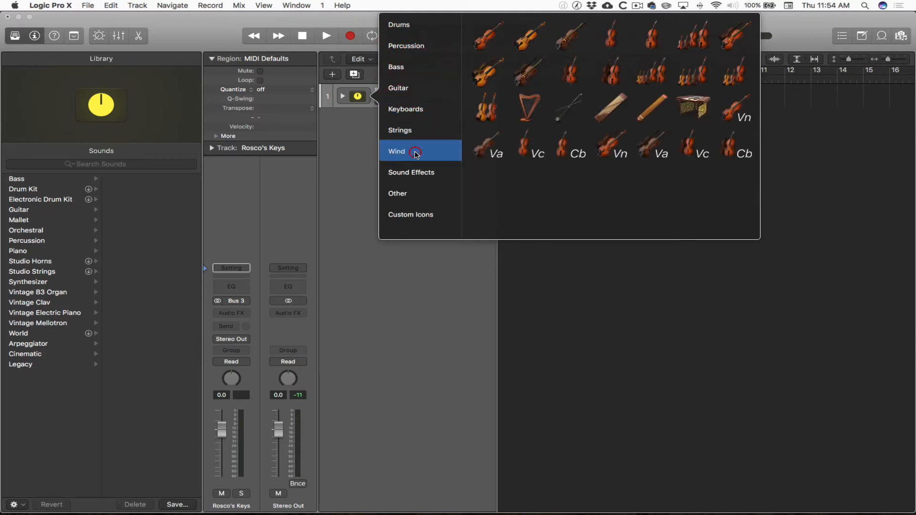
left_click(423, 217)
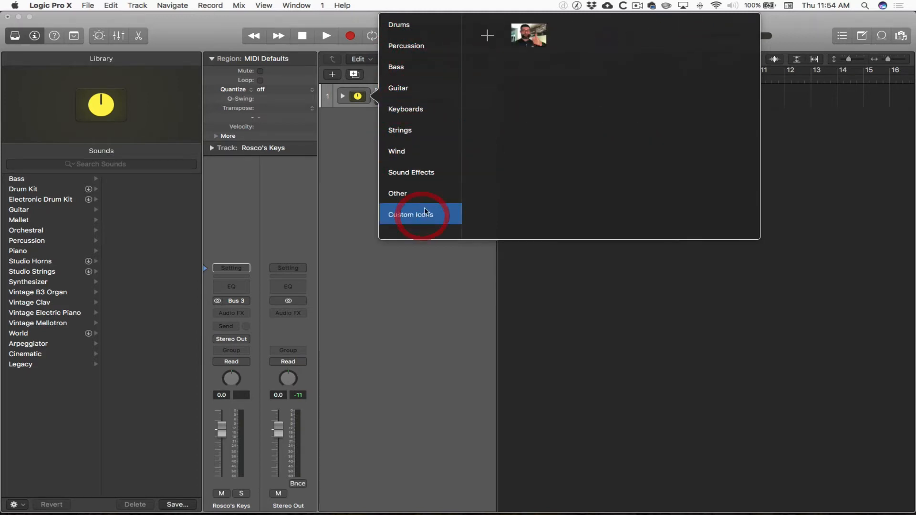
left_click(528, 39)
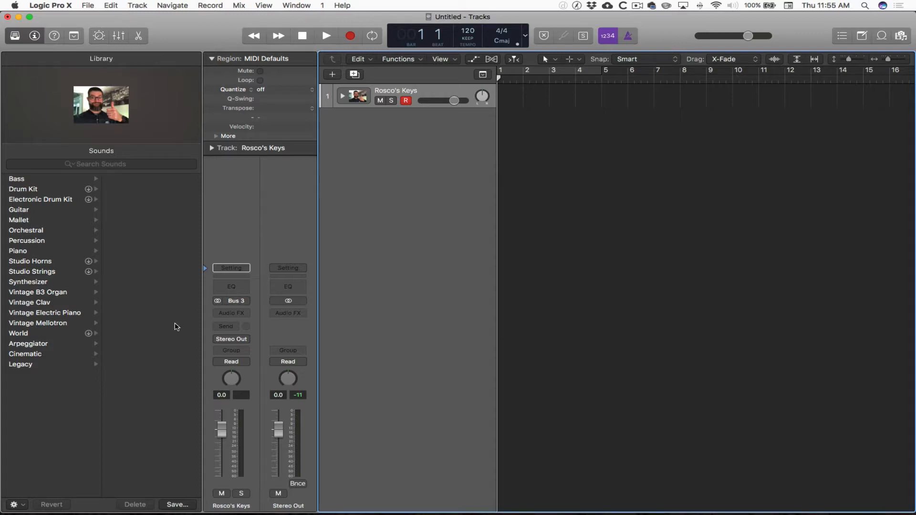
Step: Save the summing stack as a user patch under its suggested name and select it in the User Patches category
left_click(177, 505)
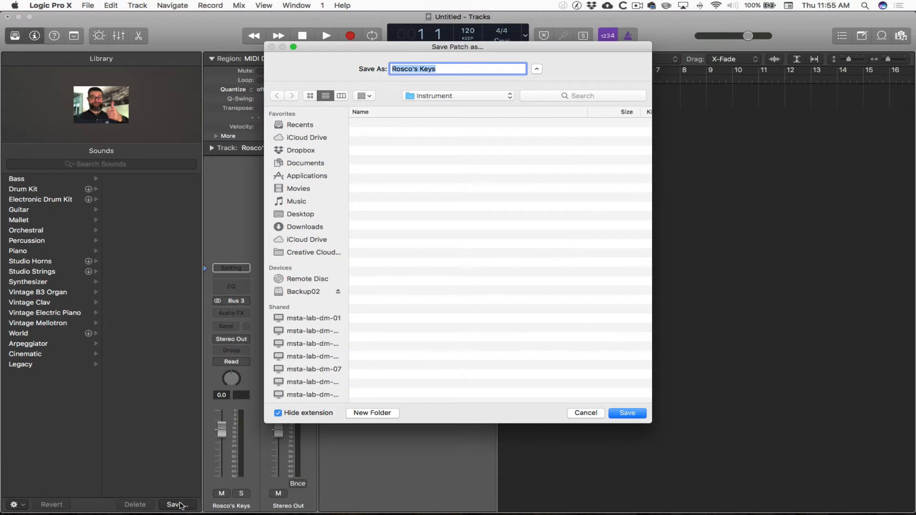
key("Return")
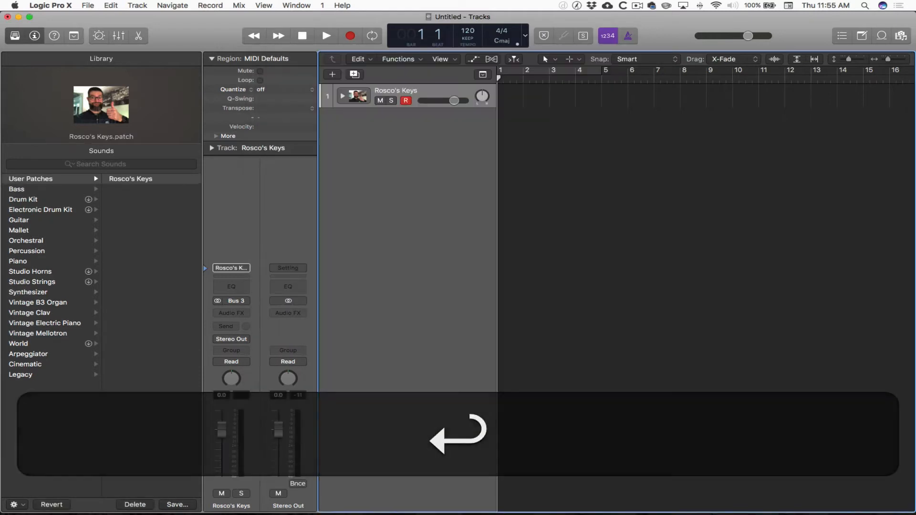
left_click(26, 181)
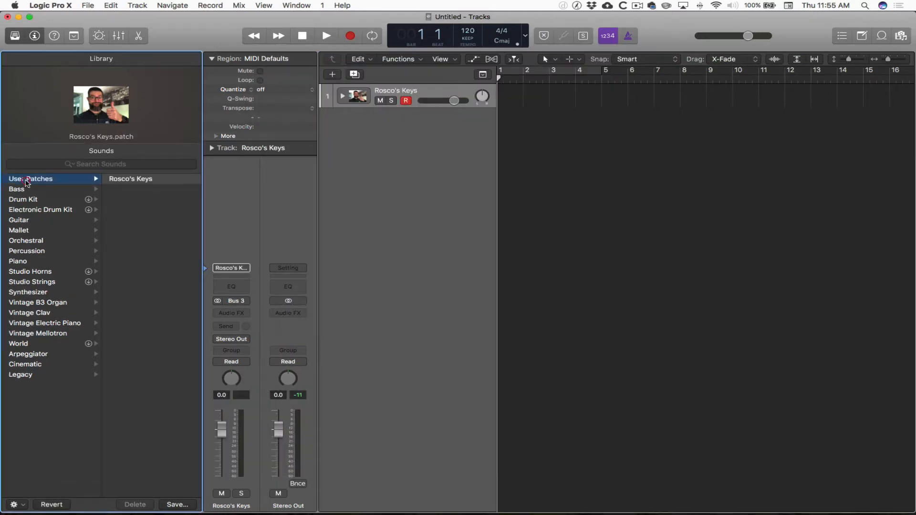
left_click(112, 181)
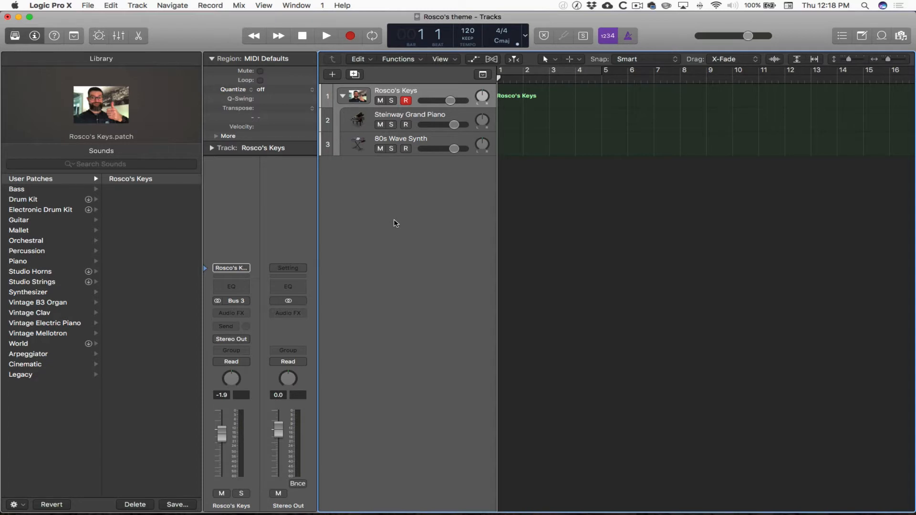
Step: Open the Retro Synth plug-in of the 80s Wave Synth track, scale its window to 79% and toggle the window's visibility
left_click(421, 139)
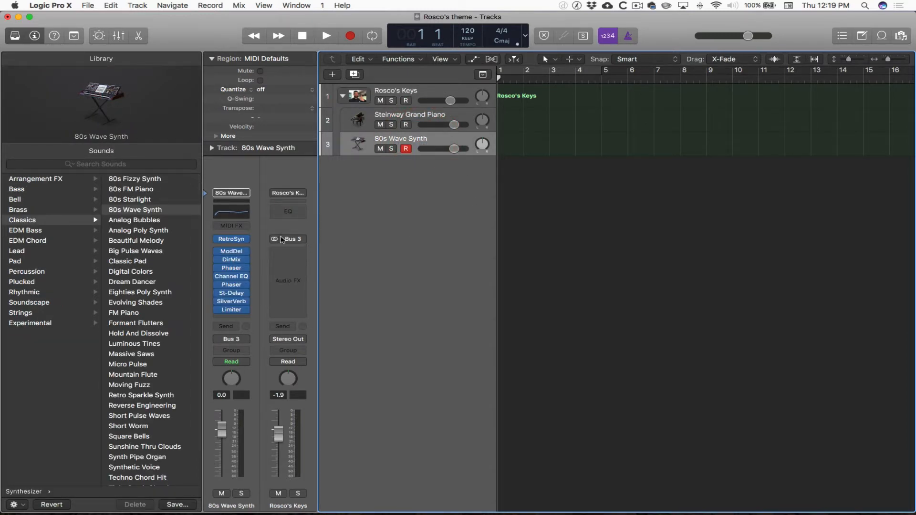
mouse_move(243, 239)
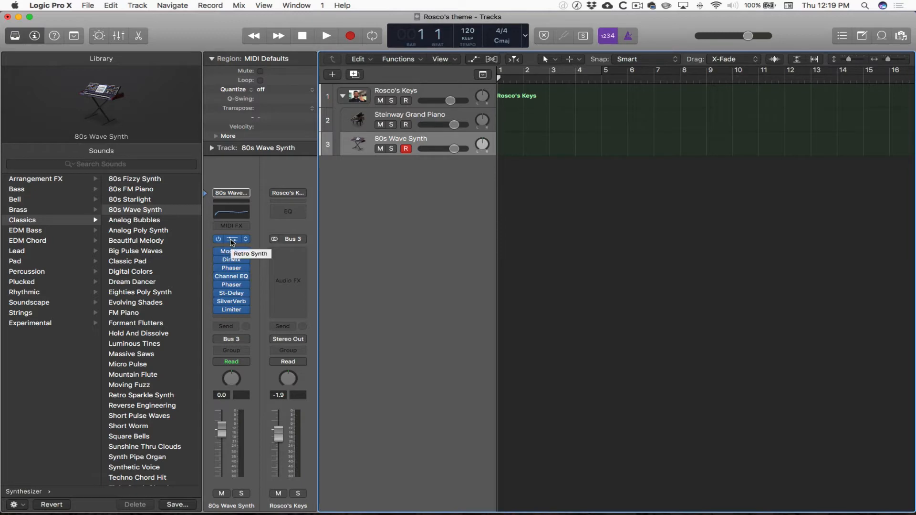
left_click(232, 242)
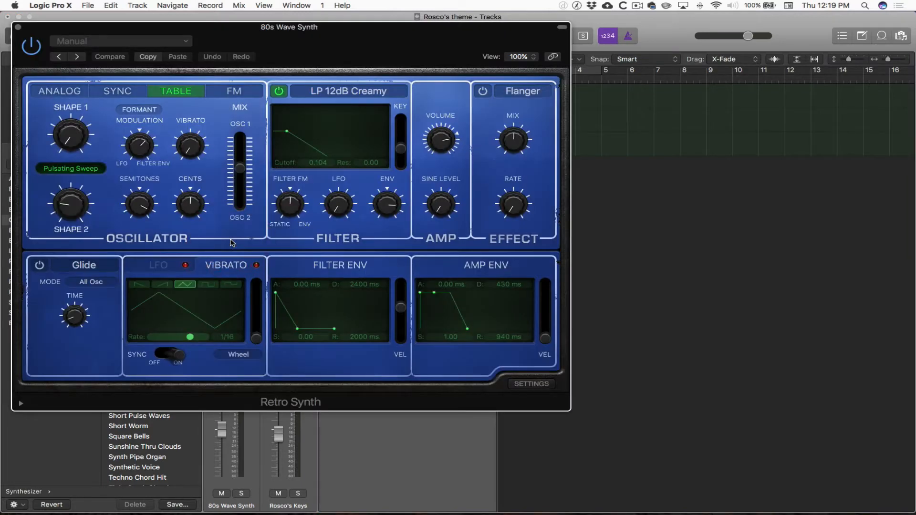
left_click_drag(279, 36, 319, 4)
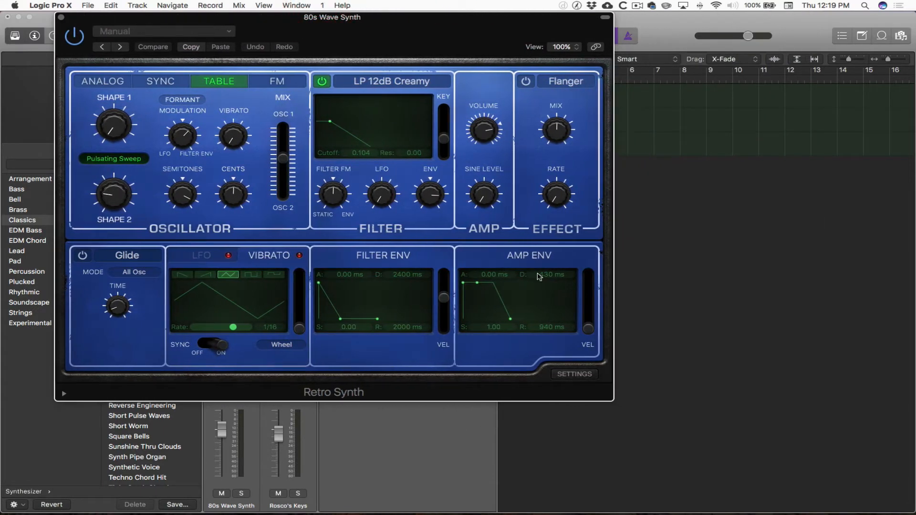
left_click_drag(607, 397, 500, 296)
key("v")
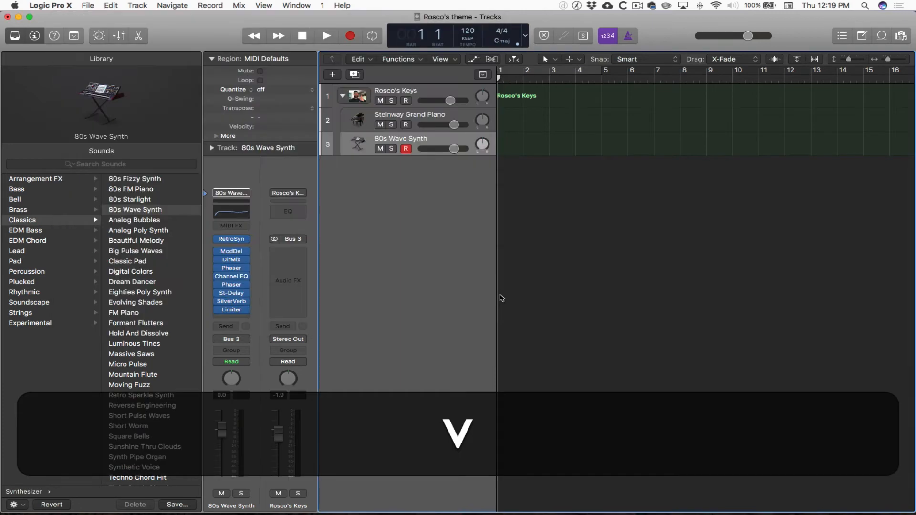
key("v")
Step: Show the Smart Controls for the 80s Wave Synth track and hide the Retro Synth window
key("b")
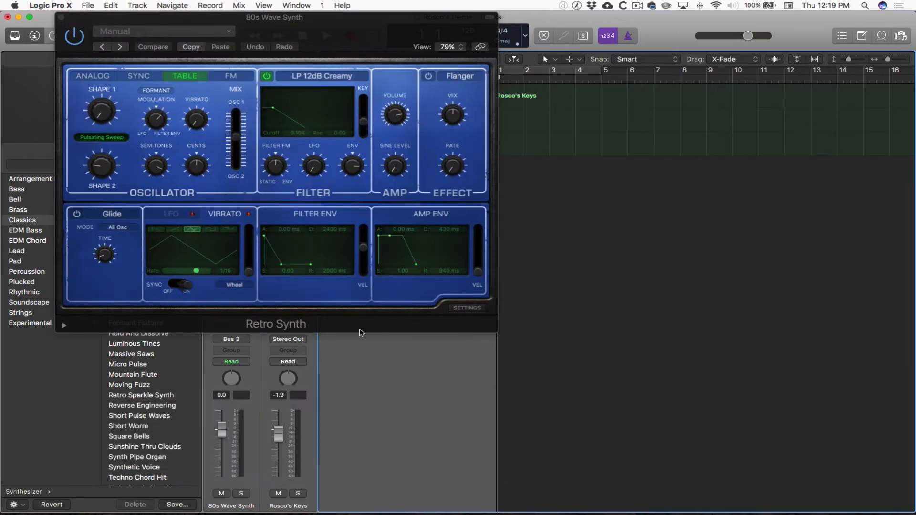
key("b")
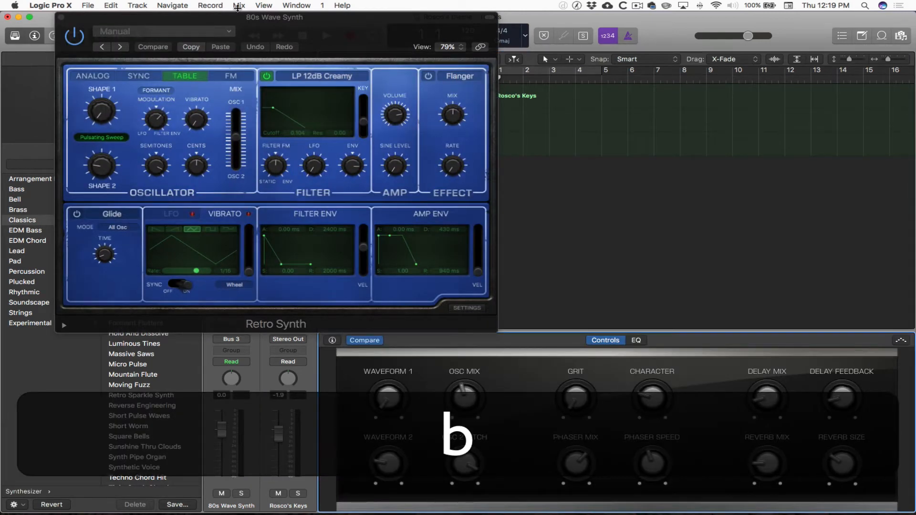
left_click_drag(229, 20, 434, 20)
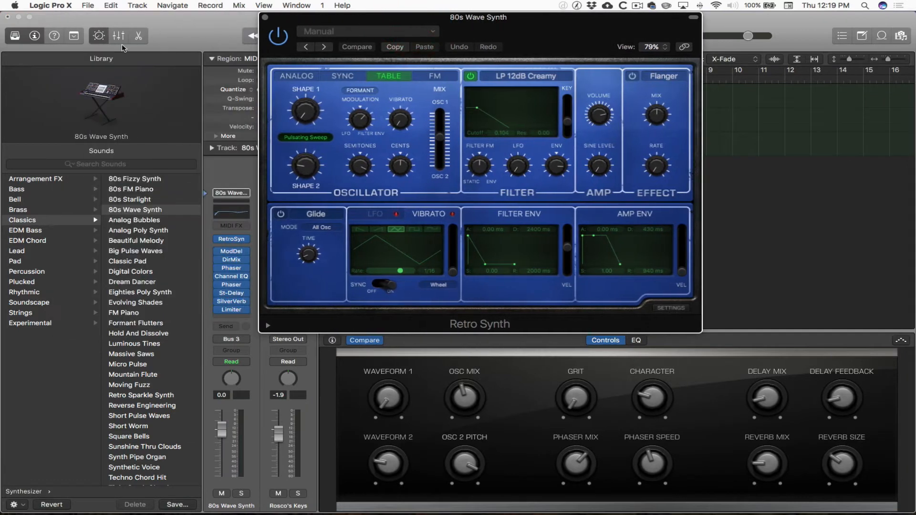
left_click(99, 37)
left_click(99, 38)
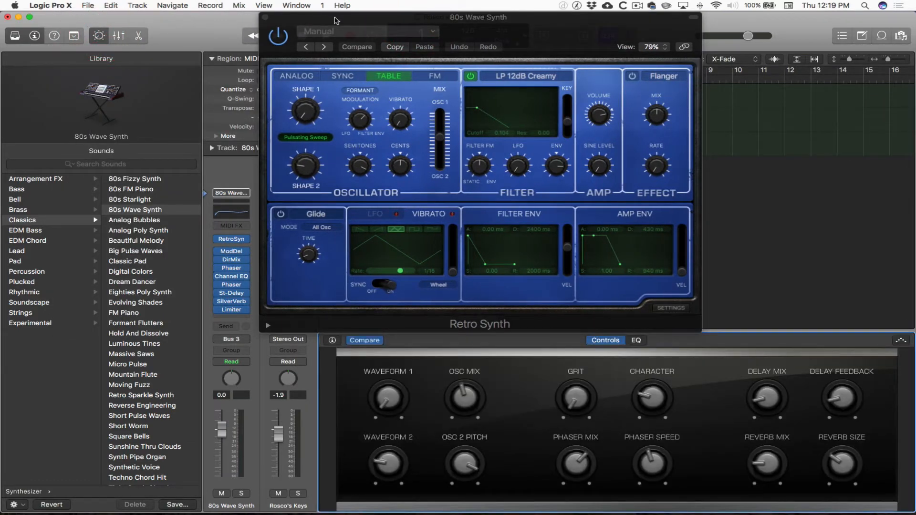
left_click_drag(339, 19, 132, 17)
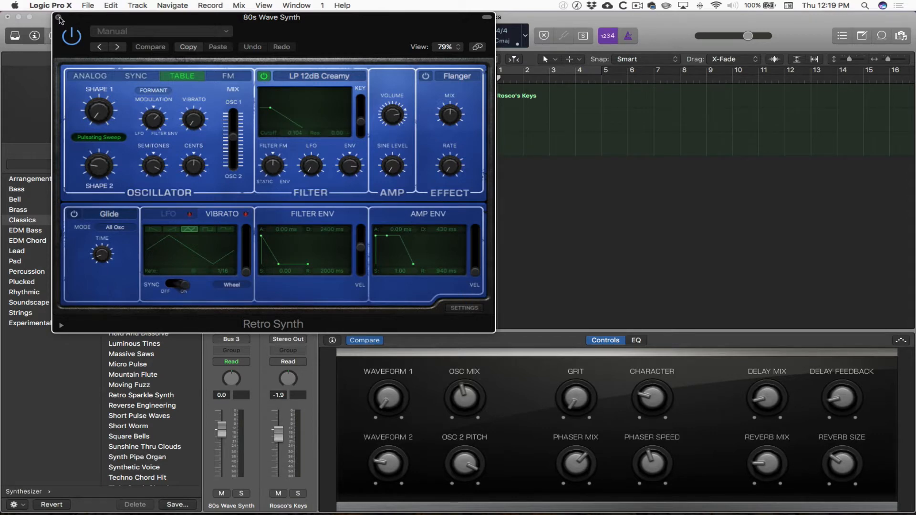
key("v")
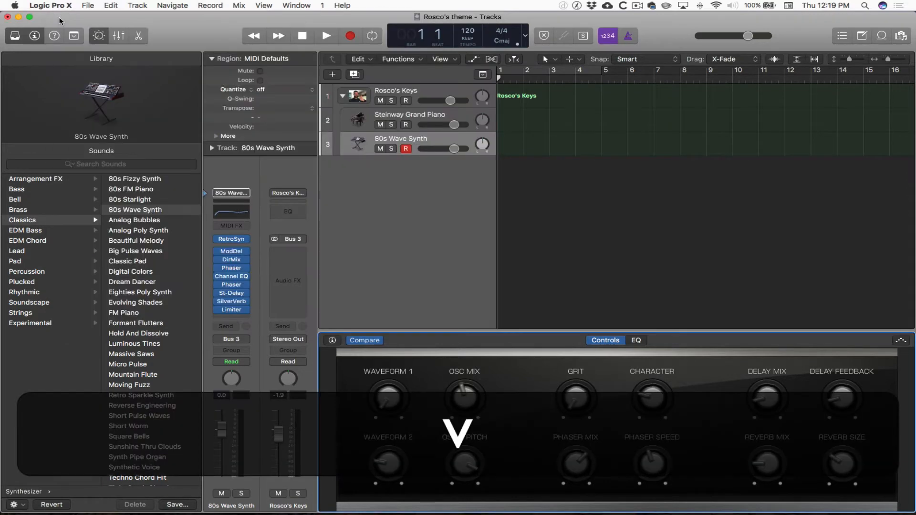
Step: Switch the 80s Wave Synth Smart Controls to the Soundscape 6 factory layout and delete all patch mappings
left_click(333, 341)
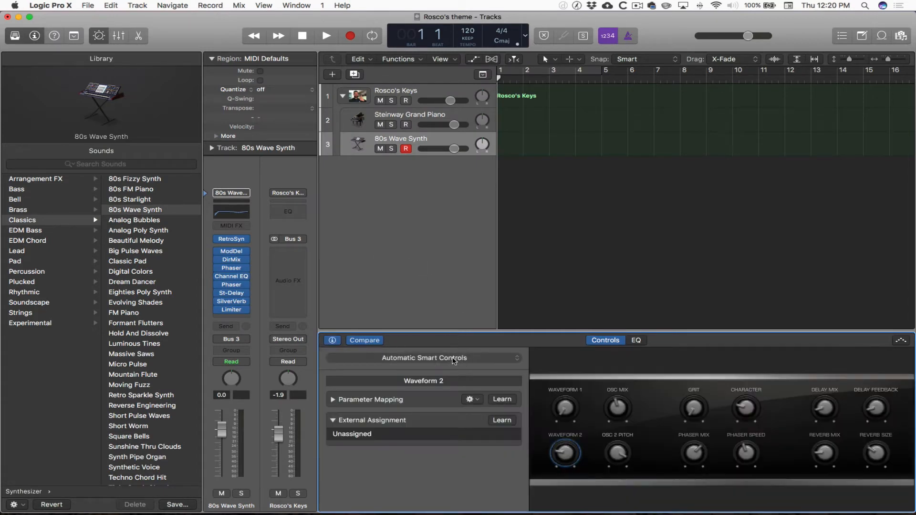
left_click(432, 360)
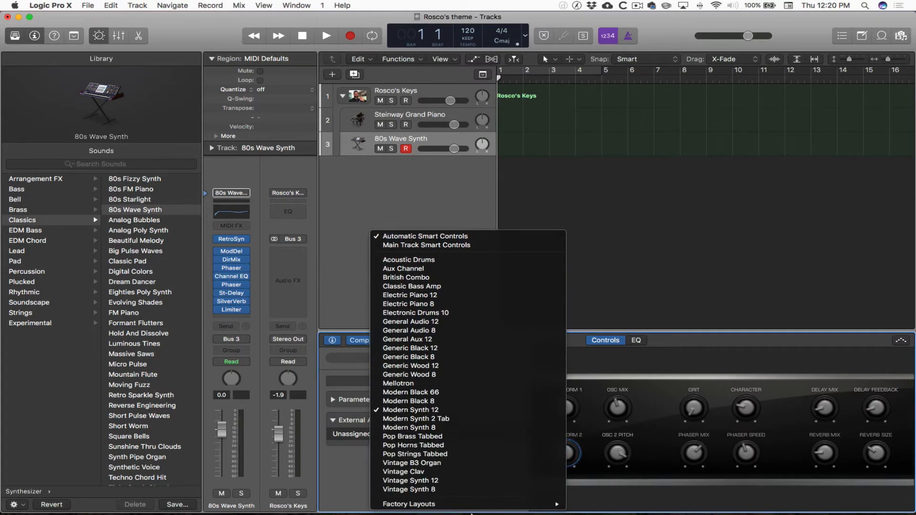
mouse_move(475, 507)
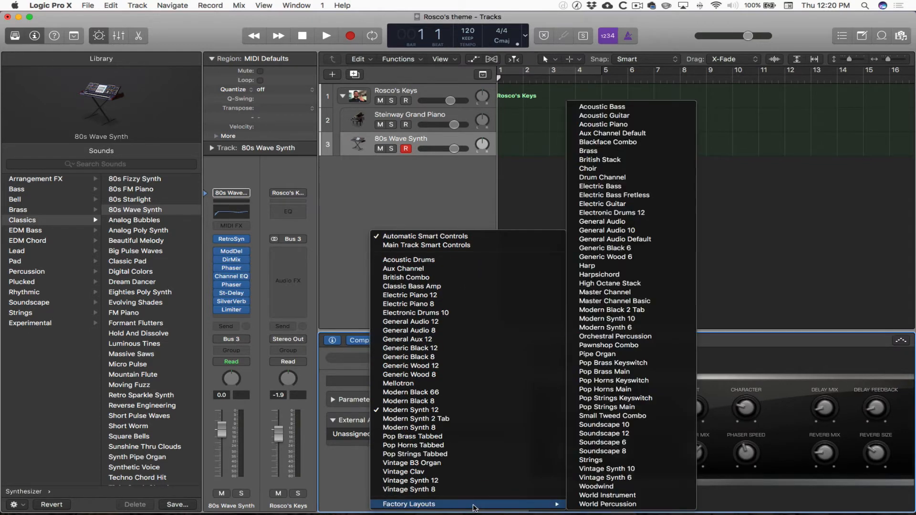
left_click(600, 443)
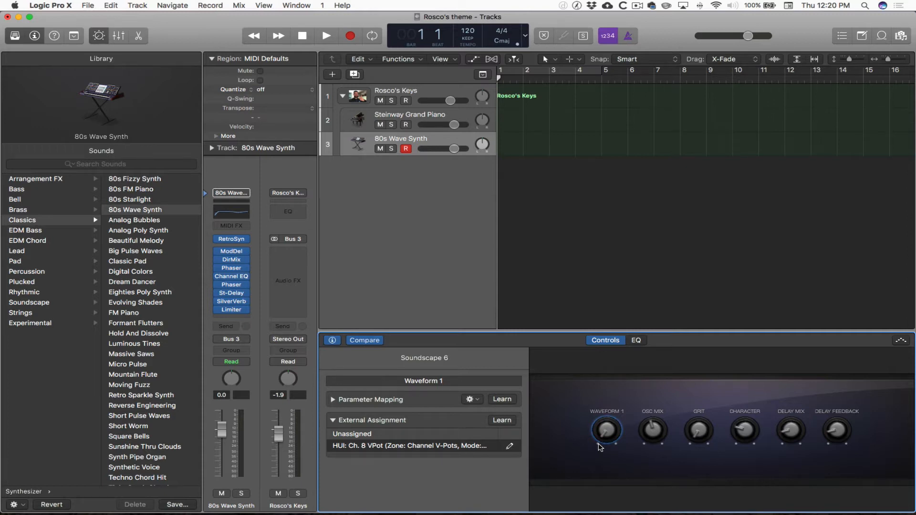
left_click(474, 403)
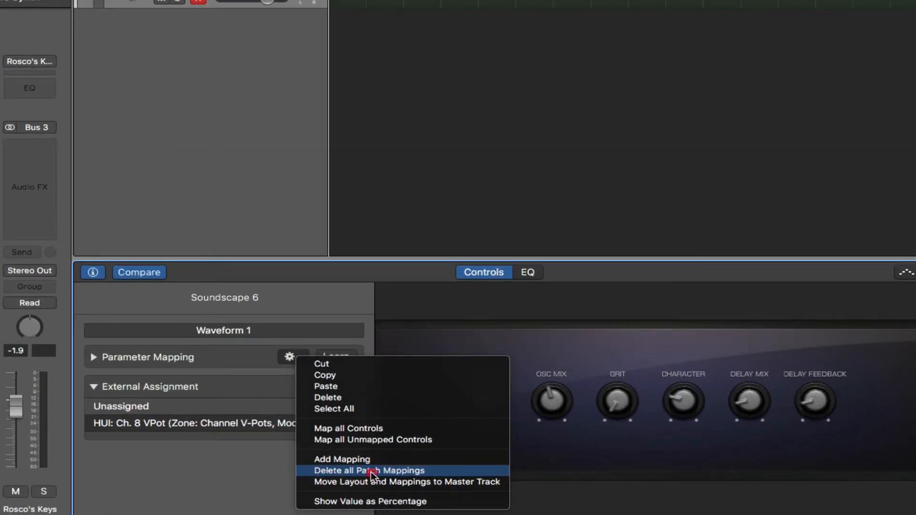
left_click(374, 474)
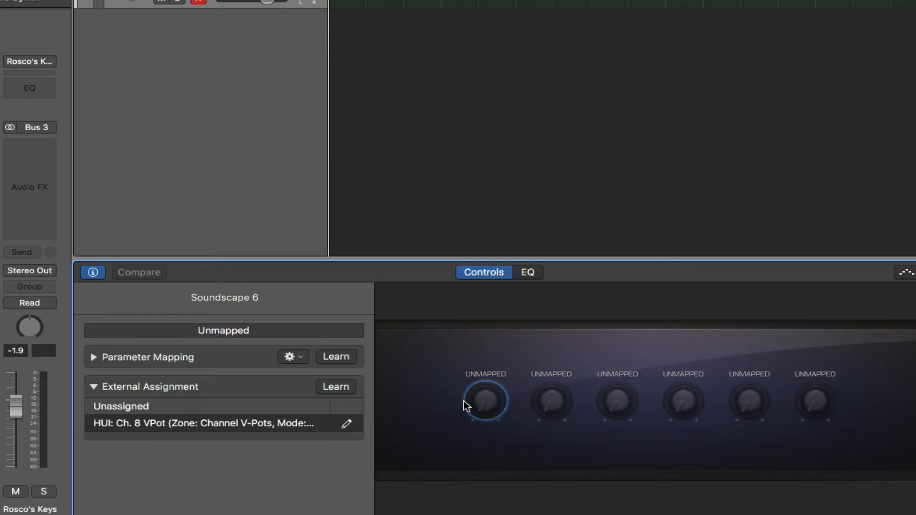
Step: Show Retro Synth again and audition changes to its Sine Level in the Amp section
key("v")
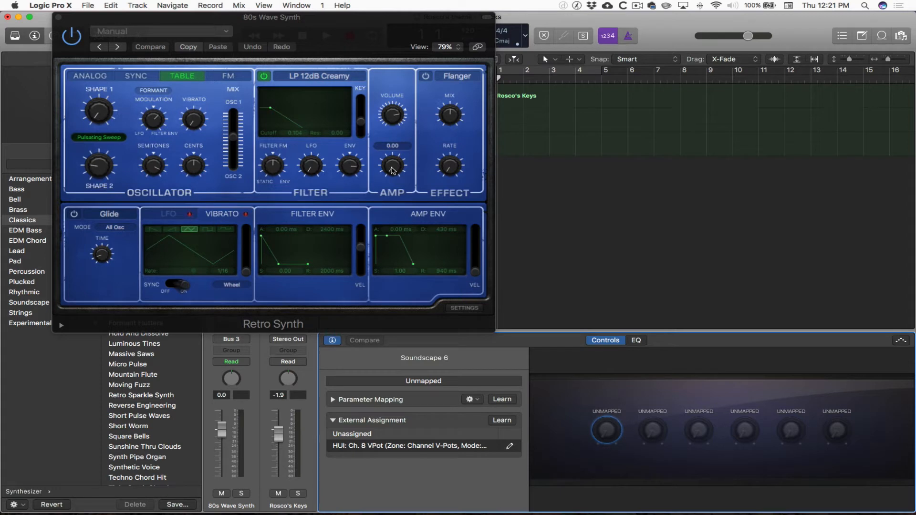
mouse_move(392, 170)
left_mouse_down()
mouse_move(390, 113)
mouse_move(393, 176)
left_mouse_up()
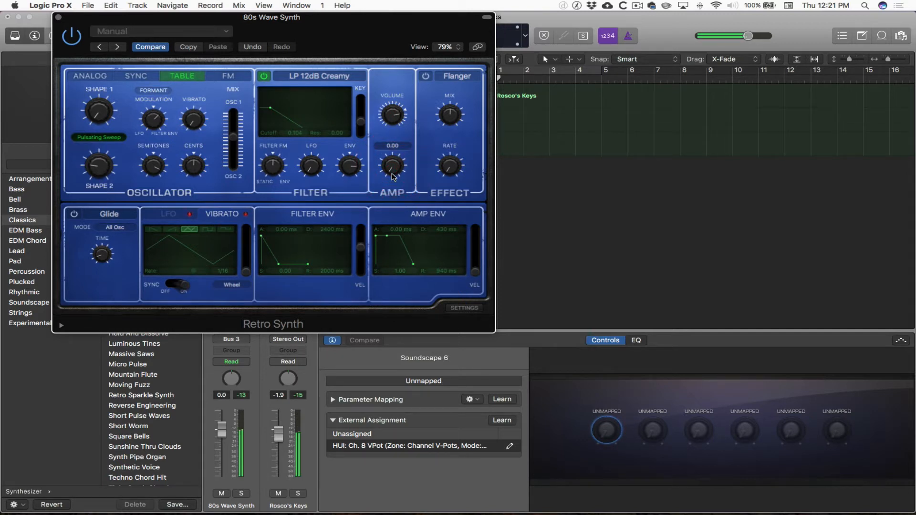
left_click_drag(392, 176, 390, 114)
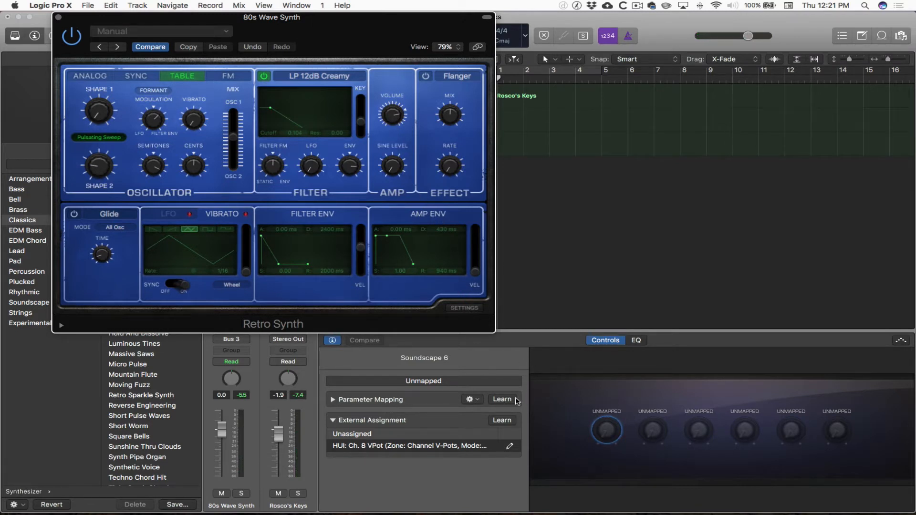
Step: Map the first Smart Control knob to Retro Synth's Sine Level, test it, and try learning an external assignment for it
left_click(501, 400)
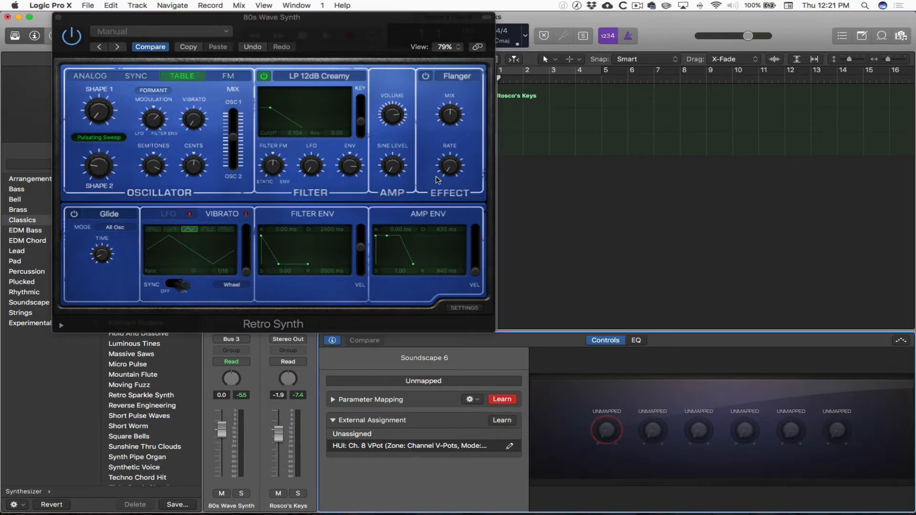
left_click(391, 168)
mouse_move(390, 170)
left_mouse_down()
mouse_move(391, 90)
mouse_move(394, 195)
mouse_move(391, 111)
mouse_move(394, 181)
left_mouse_up()
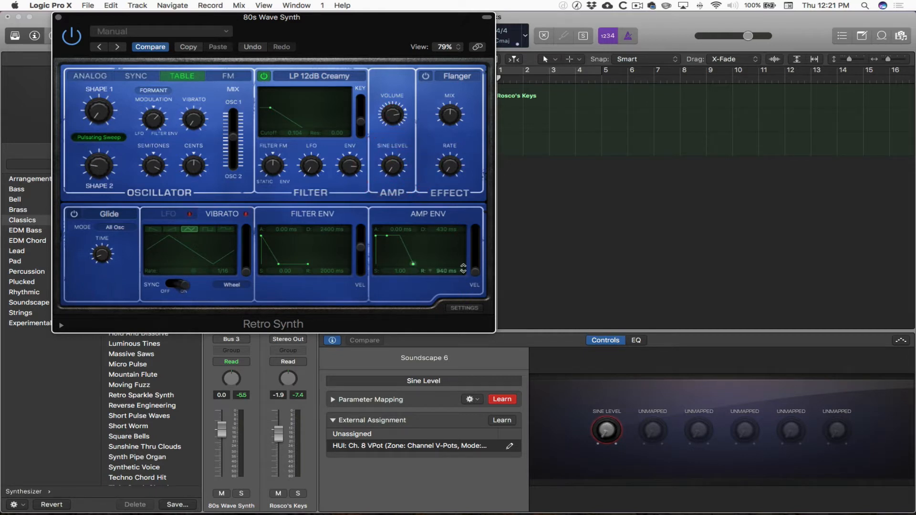
left_click(502, 399)
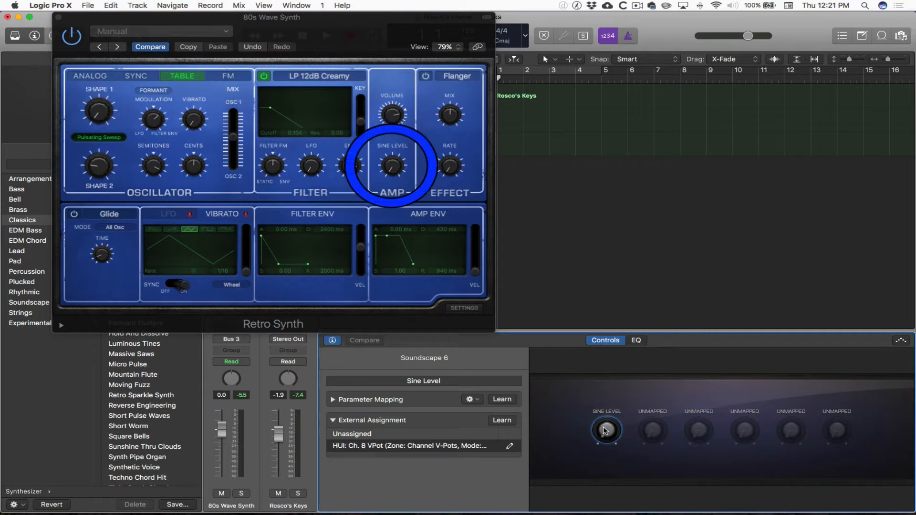
mouse_move(607, 435)
left_mouse_down()
mouse_move(599, 336)
mouse_move(608, 446)
left_mouse_up()
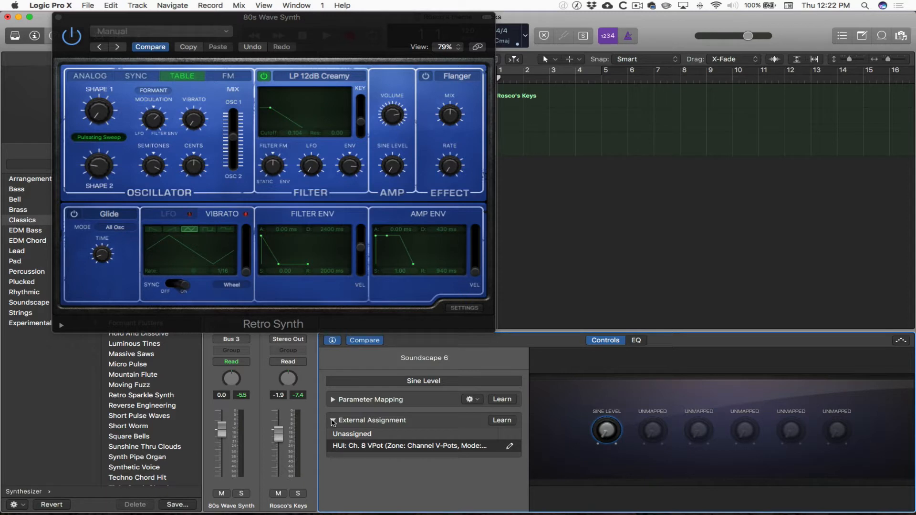
left_click(503, 421)
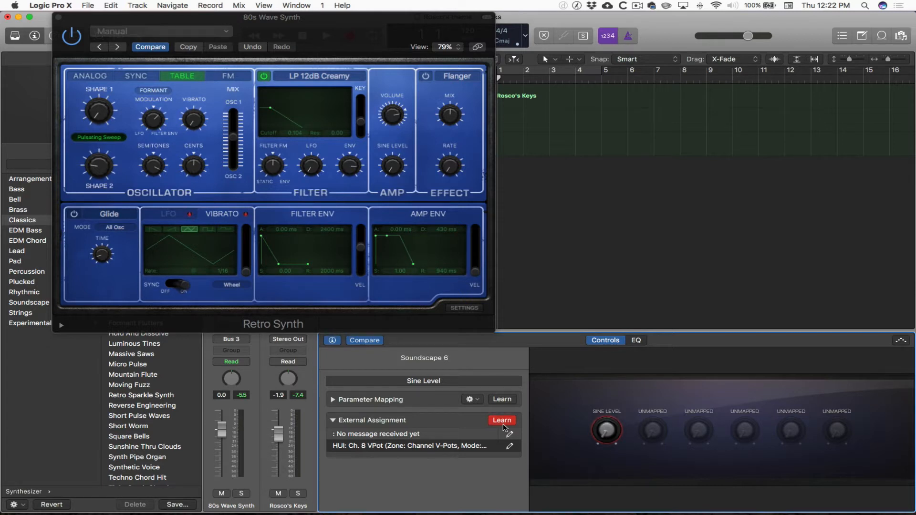
left_click(503, 424)
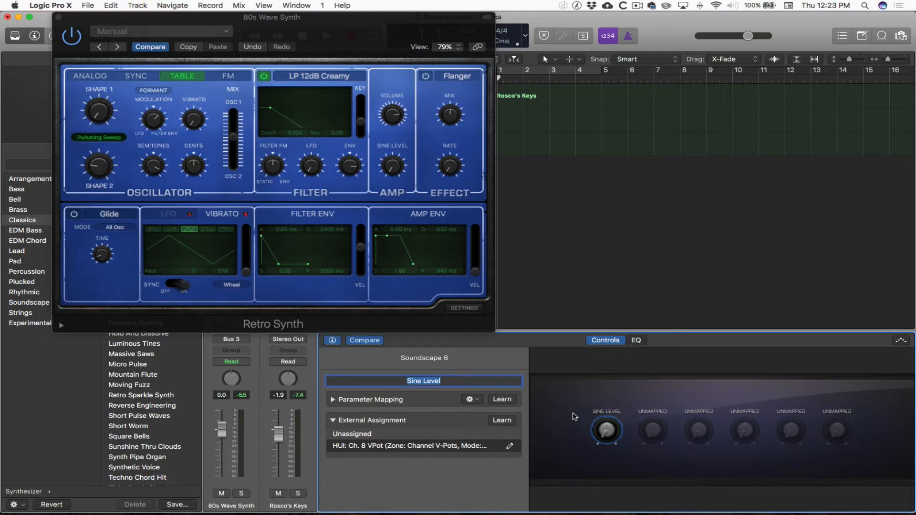
Step: Close the Smart Controls inspector and the Retro Synth window, and save the 80s Wave Synth track's patch
left_click(332, 340)
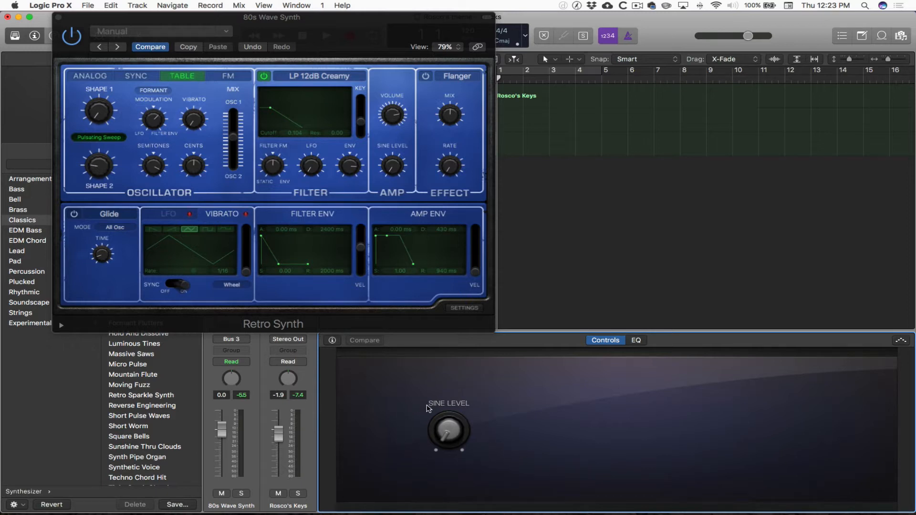
key("v")
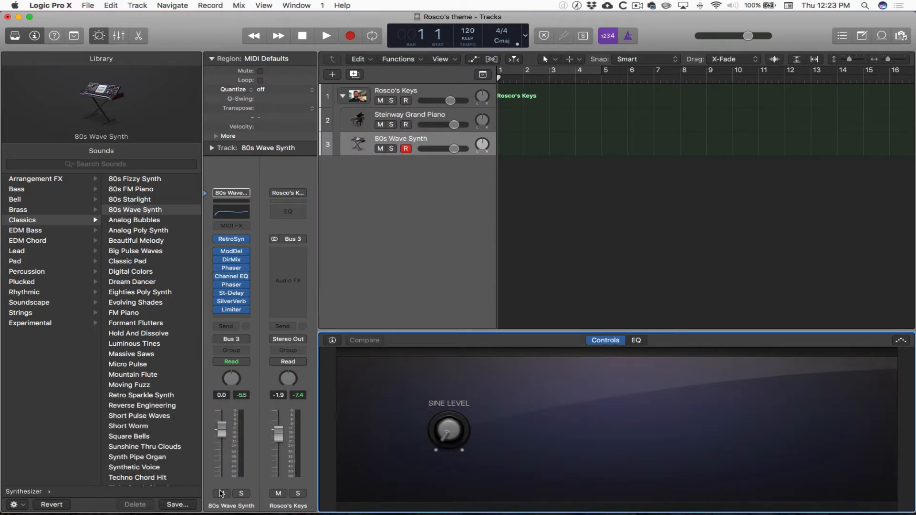
left_click(181, 505)
key("Return")
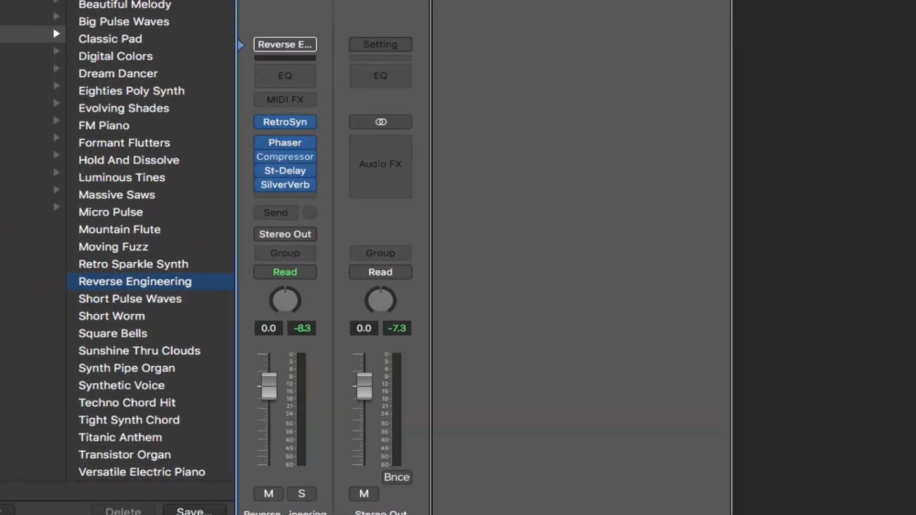
mouse_move(300, 125)
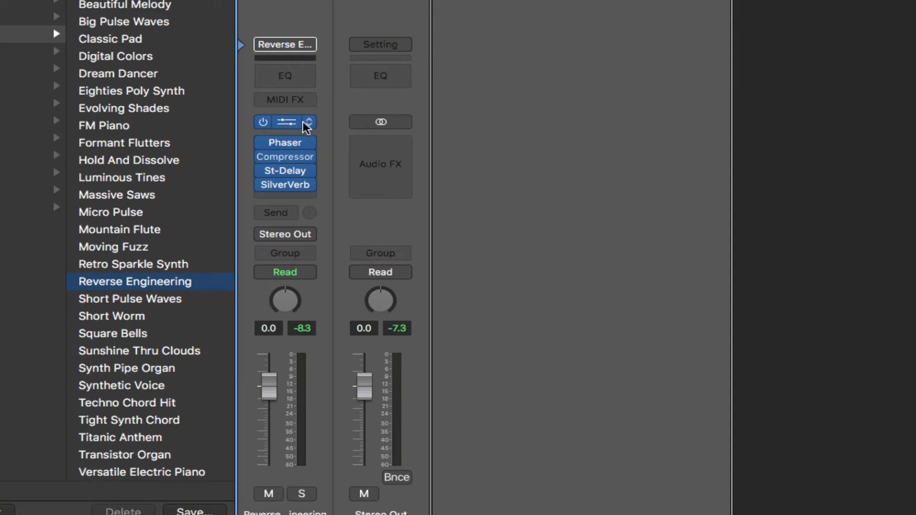
mouse_move(299, 105)
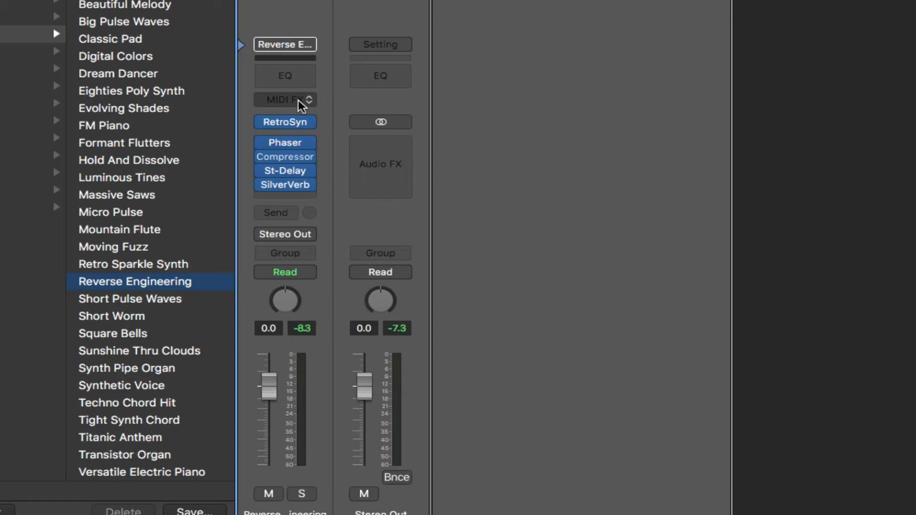
Step: Add an Arpeggiator MIDI effect to the Reverse Engineering track, then shrink its window to 86% and move it over the tracks area
left_click(298, 100)
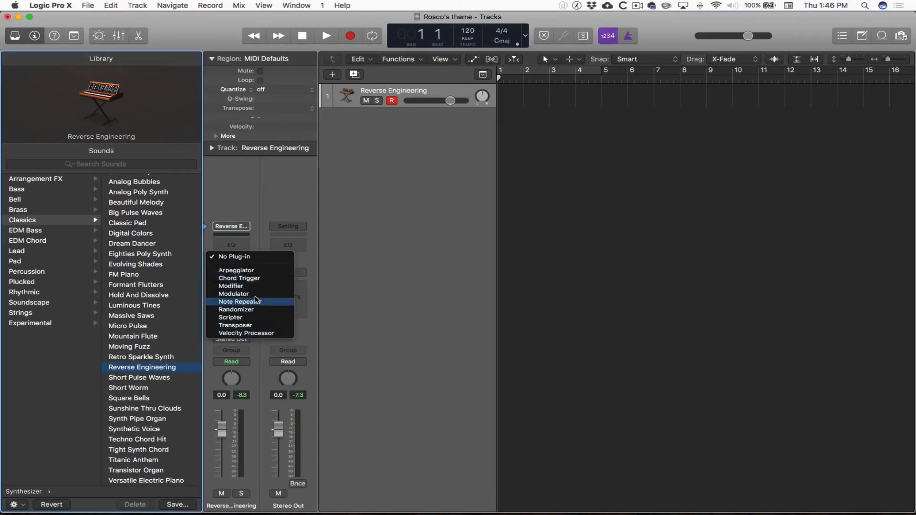
left_click(236, 270)
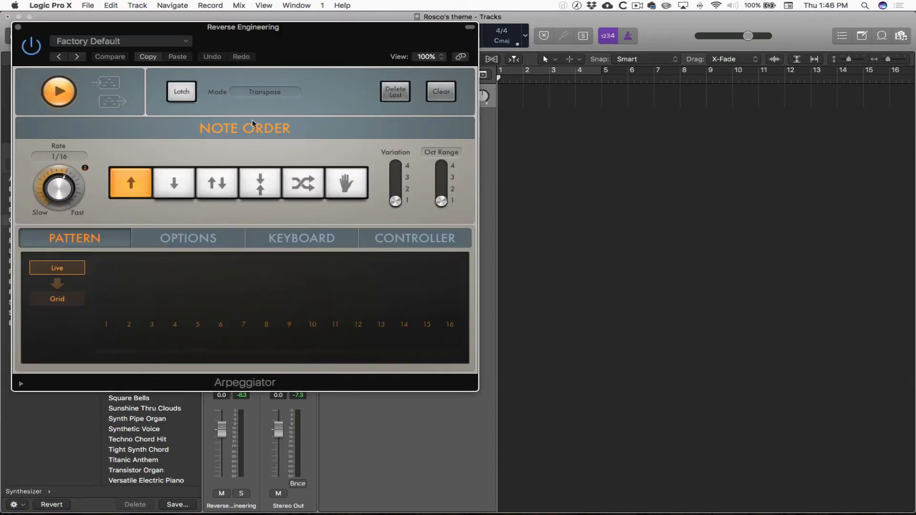
left_click_drag(233, 29, 561, 47)
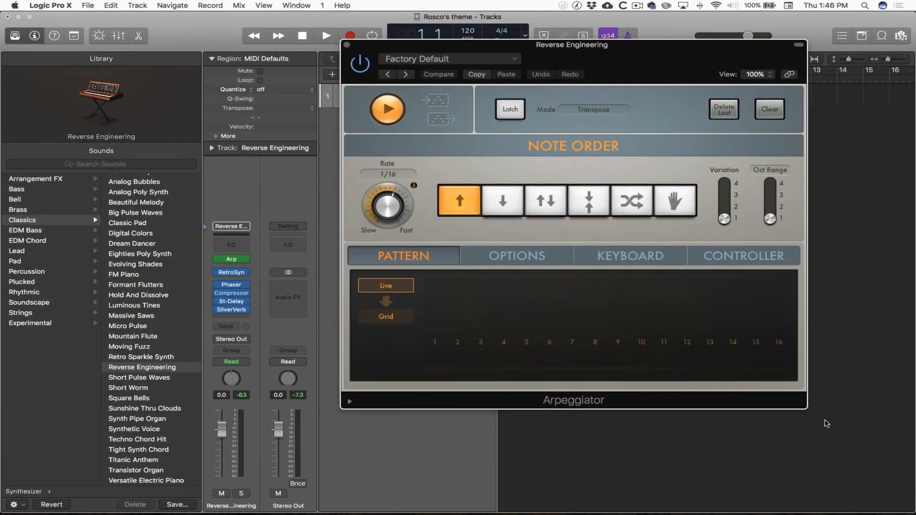
left_click_drag(806, 408, 741, 342)
key("v")
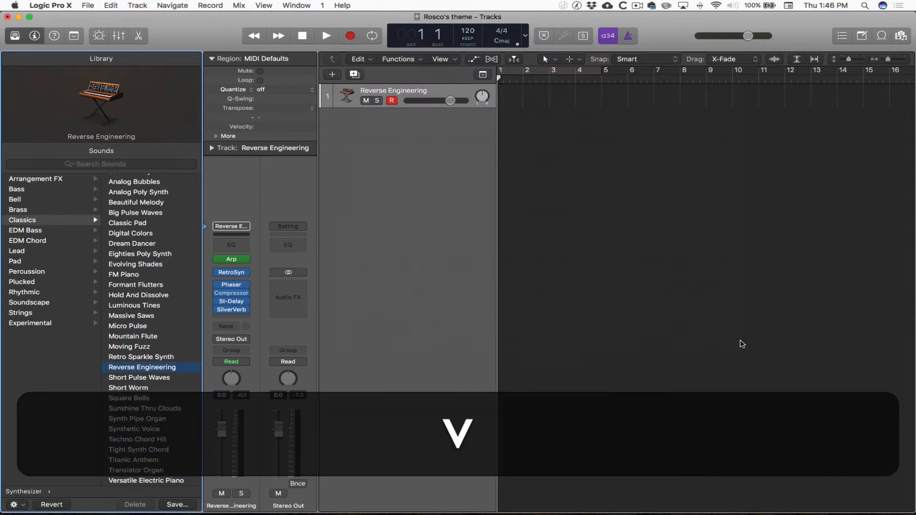
key("v")
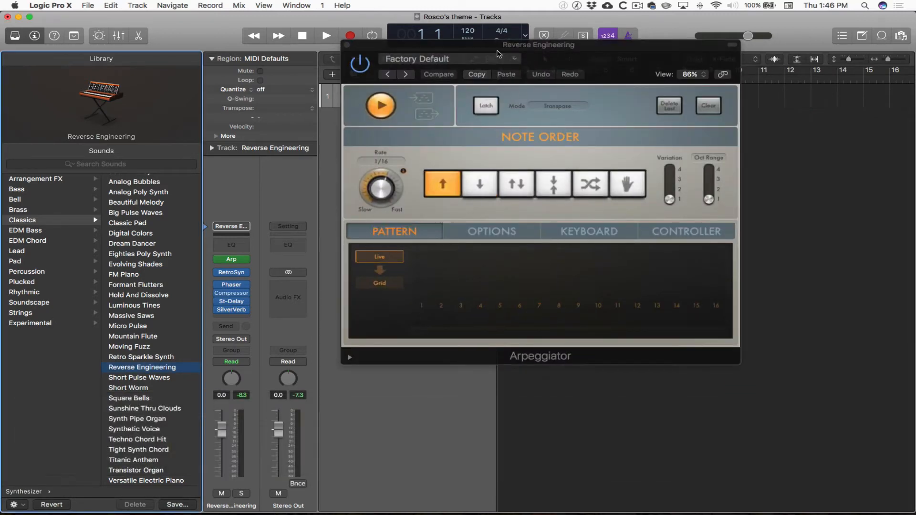
left_click_drag(490, 48, 484, 110)
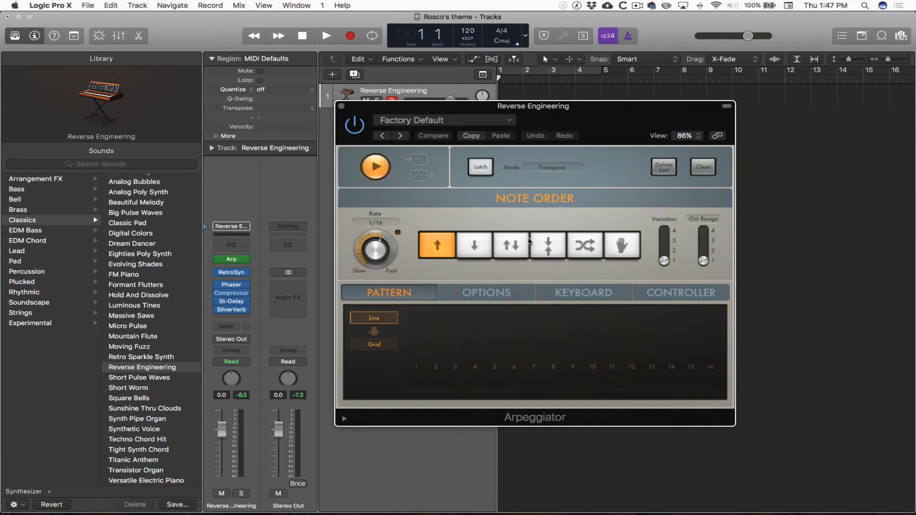
Step: Show the Arpeggiator's keyboard section and try the down, up/down, outside-in, random and as-played note orders
left_click(578, 295)
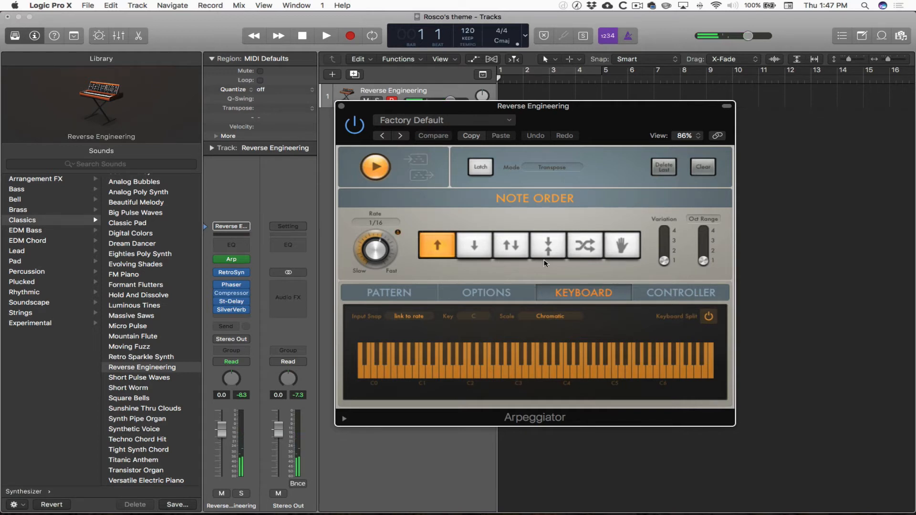
left_click(474, 252)
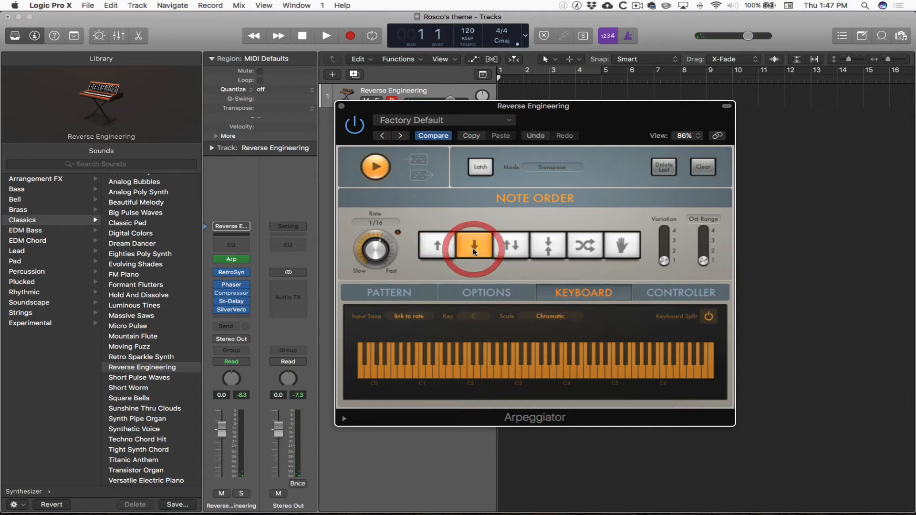
left_click(513, 250)
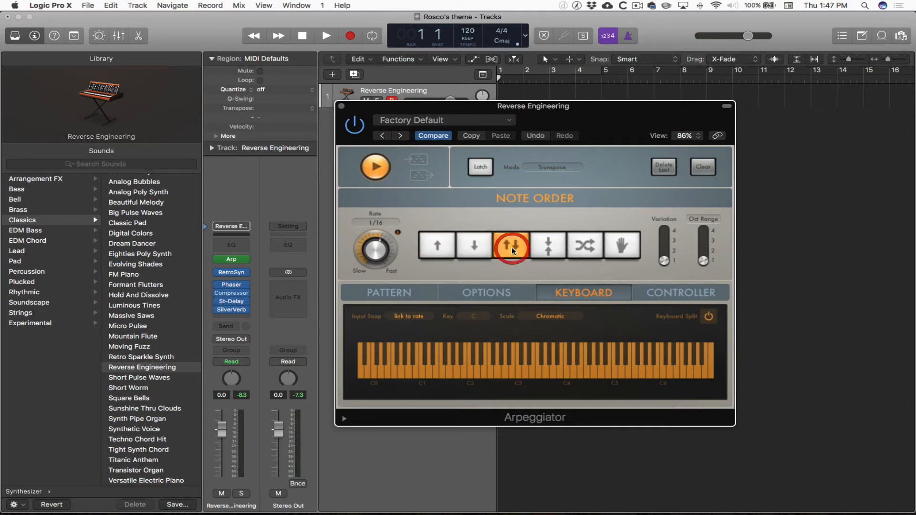
left_click(547, 251)
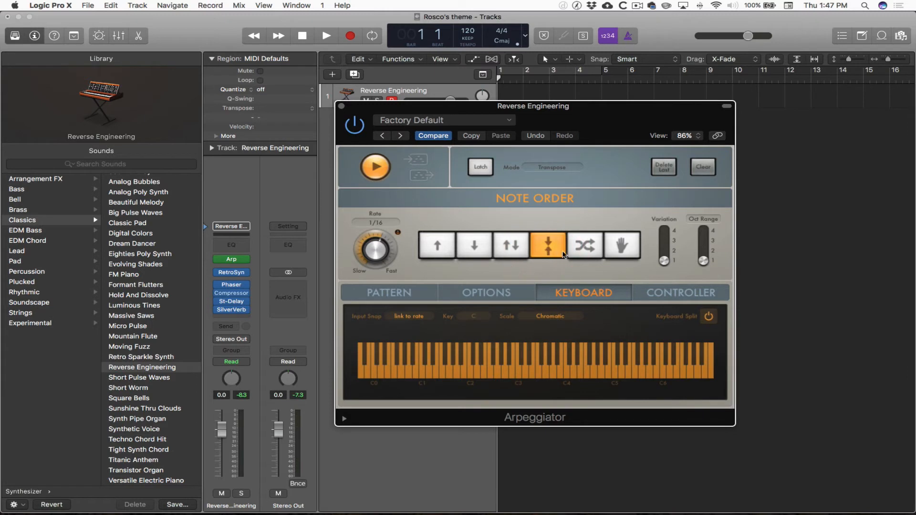
left_click(588, 252)
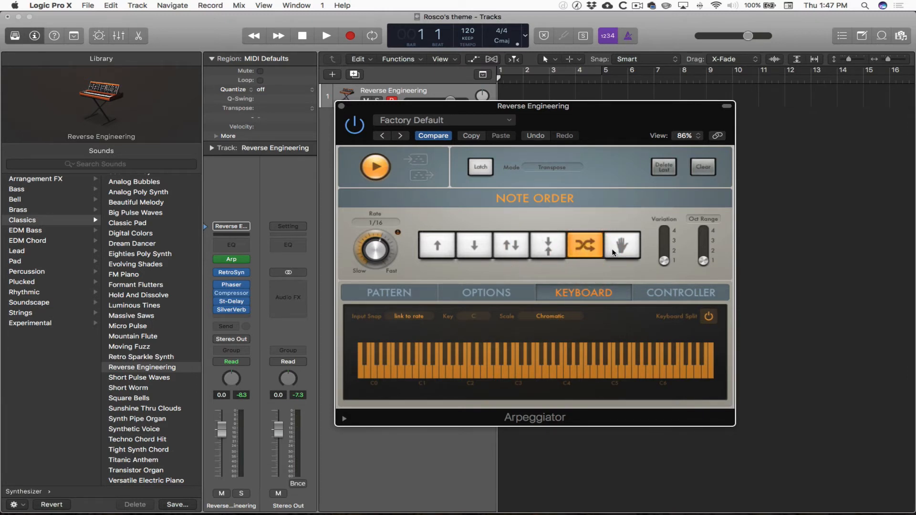
left_click(612, 253)
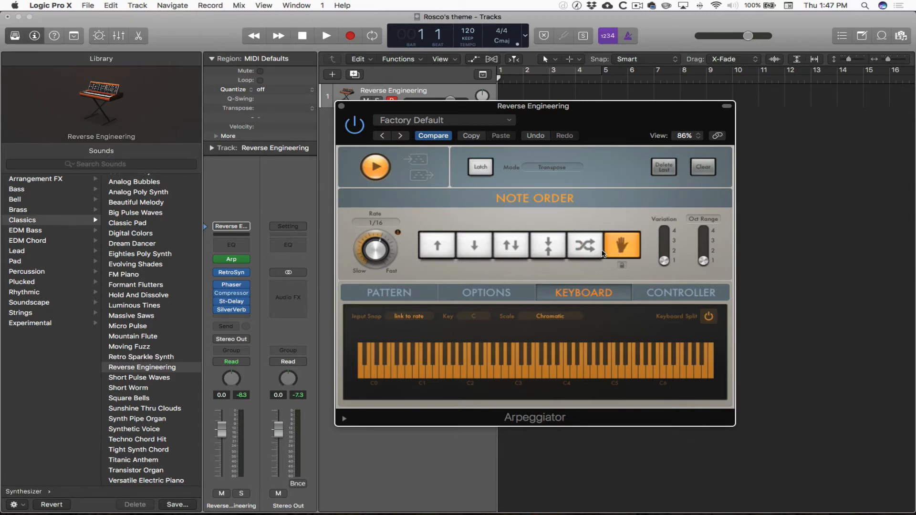
Step: Set the Arpeggiator's Variation and Oct Range to 2 and its note order to random
left_click(665, 261)
mouse_move(665, 261)
left_mouse_down()
mouse_move(664, 240)
mouse_move(703, 251)
mouse_move(663, 250)
left_mouse_up()
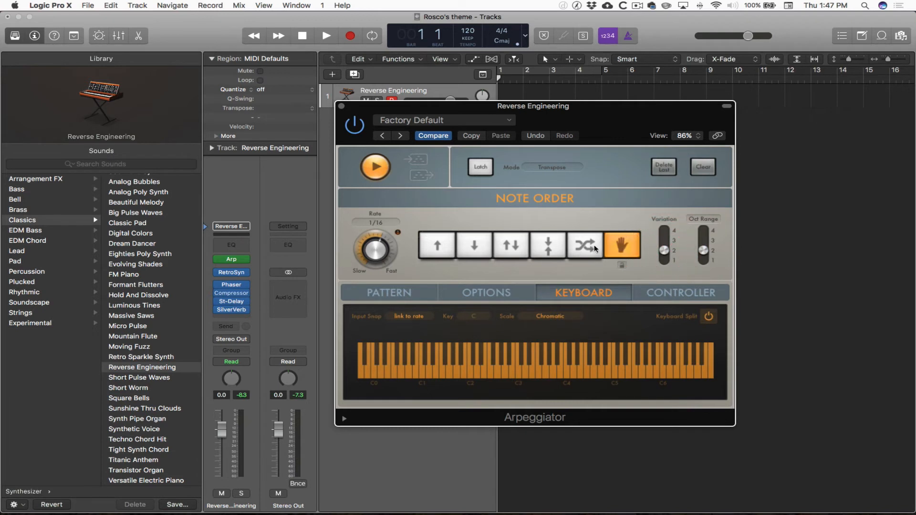
left_click(579, 248)
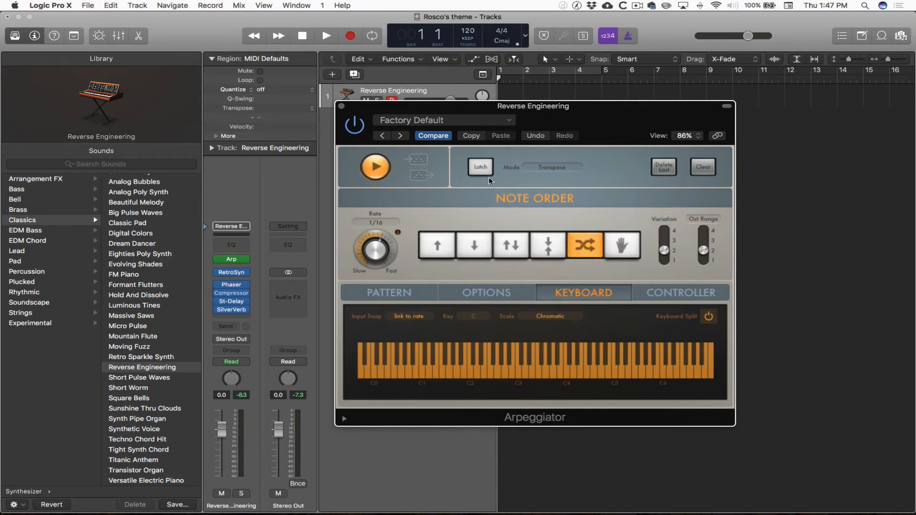
Step: Test the Arpeggiator's Latch on and off, then audition slower and faster rates such as 1/16 dotted, 1/64 dotted and 1/4
left_click(480, 168)
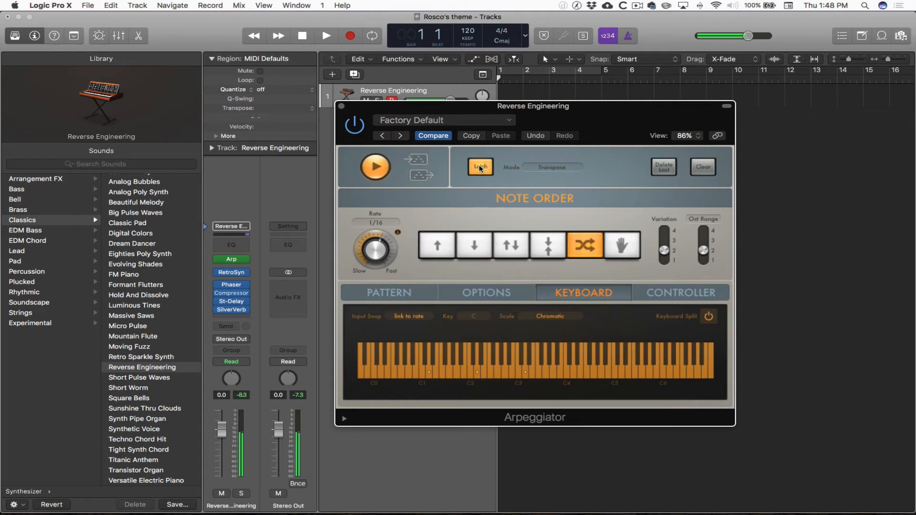
left_click(480, 167)
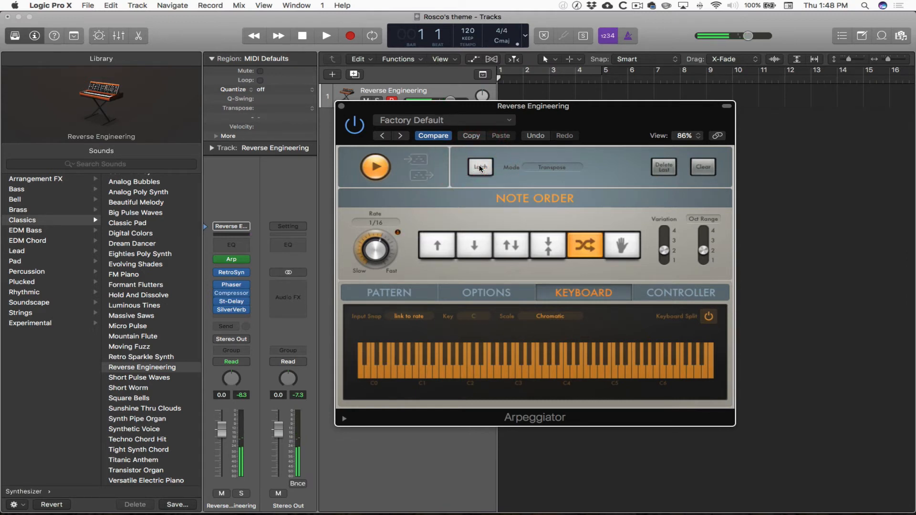
left_click_drag(375, 250, 378, 268)
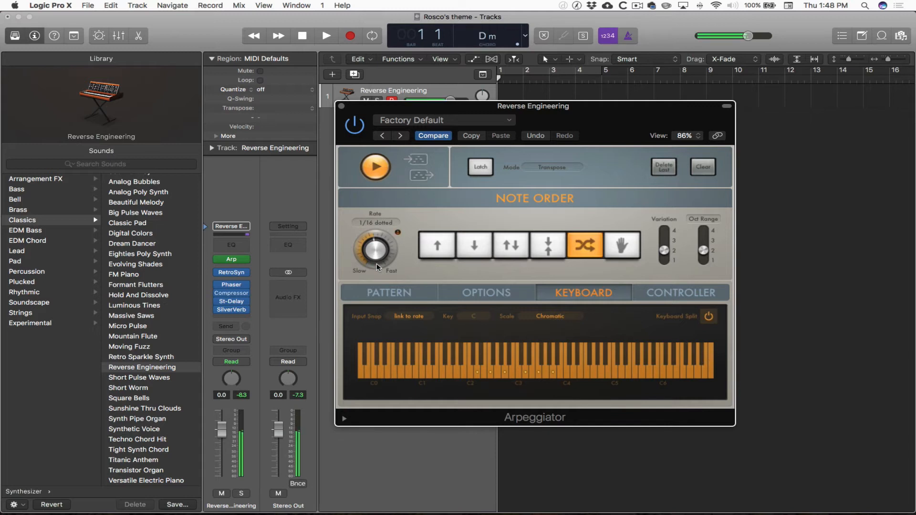
left_click_drag(378, 268, 375, 232)
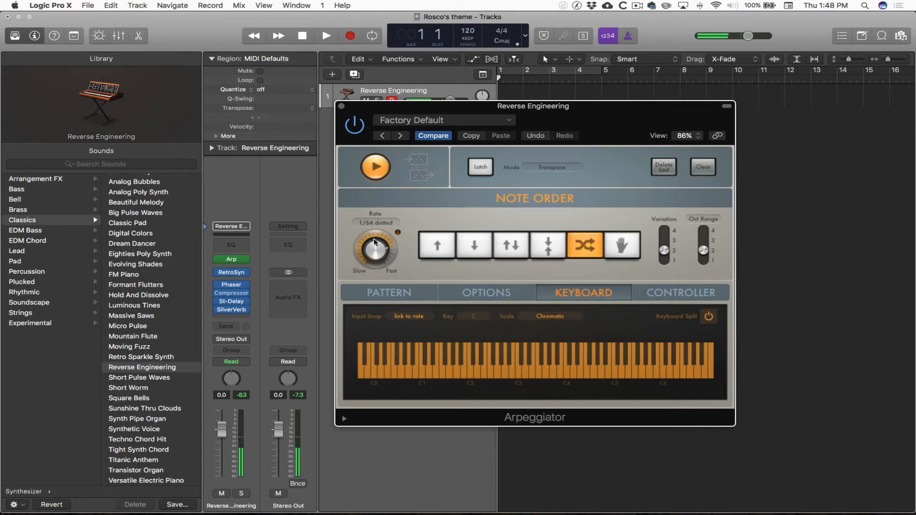
left_click(374, 249)
left_click_drag(374, 250, 379, 278)
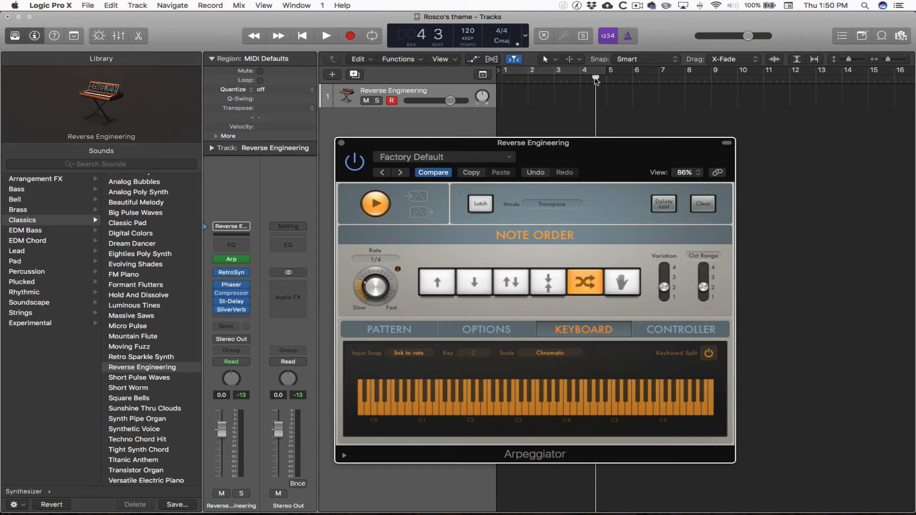
Step: Return the playhead to the project start, then enable Latch and set the Arpeggiator's rate to 1/16
left_click_drag(596, 80, 498, 81)
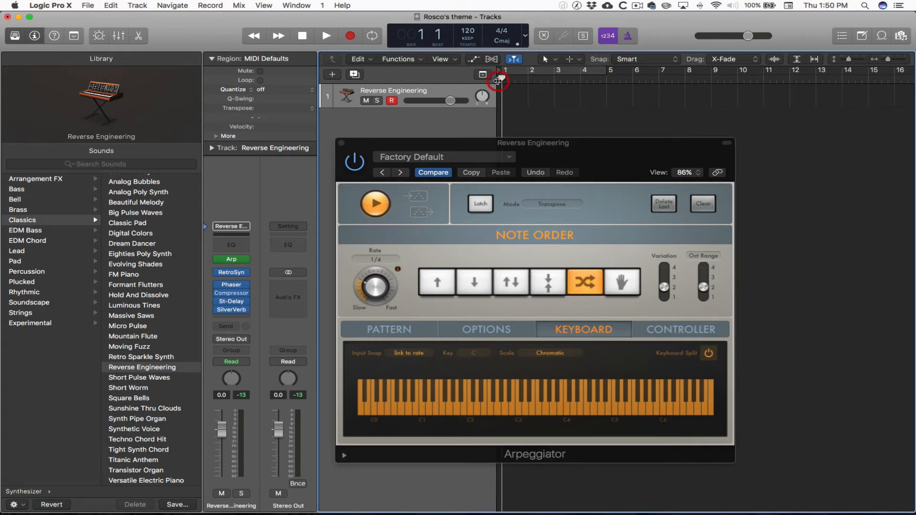
left_click(484, 205)
left_click_drag(368, 292, 364, 260)
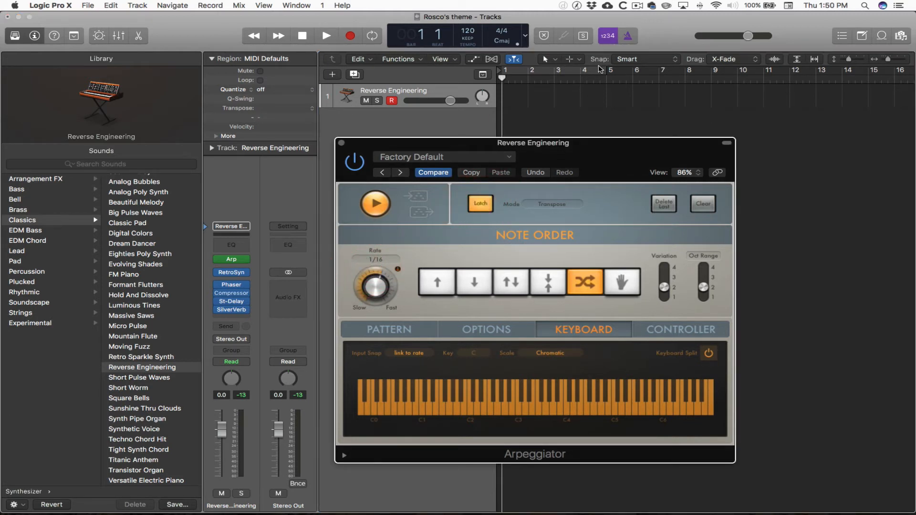
Step: Record a MIDI part from bar 1 to bar 6 on the Reverse Engineering track and play back its opening
left_click(351, 38)
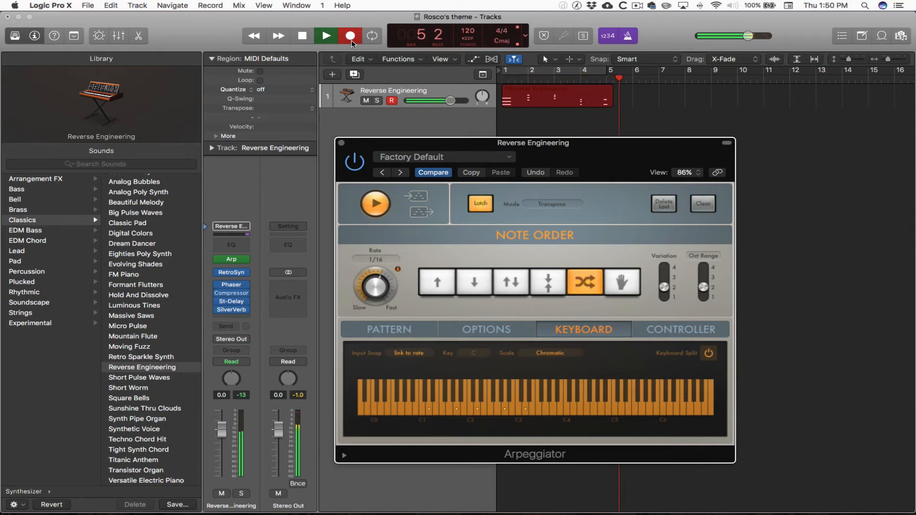
key("space")
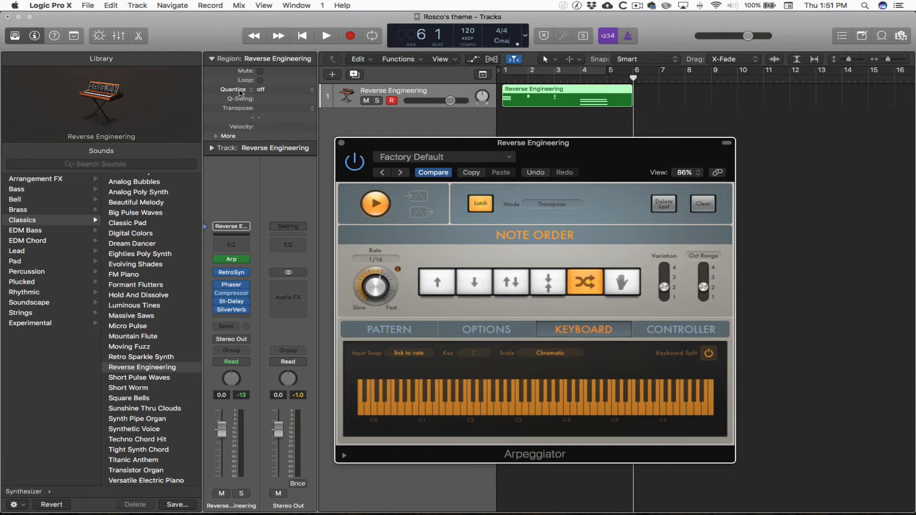
key("Return")
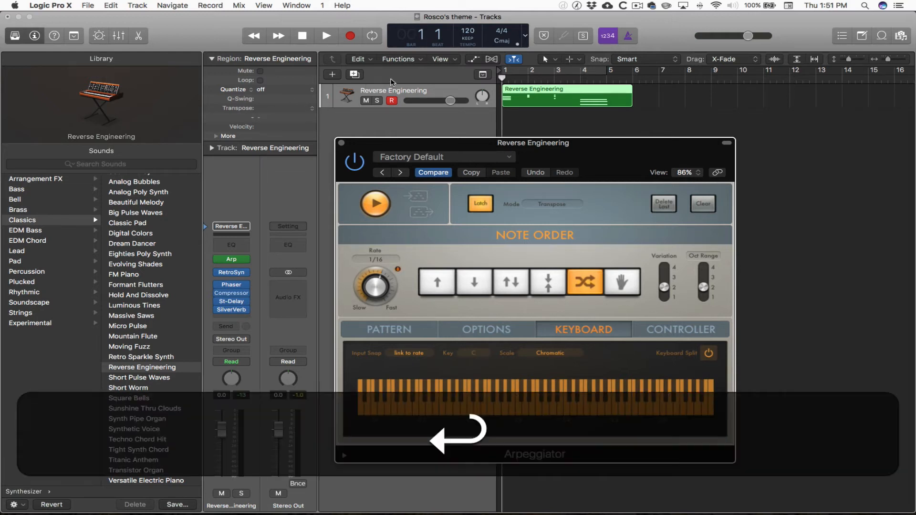
key("space")
key("space")
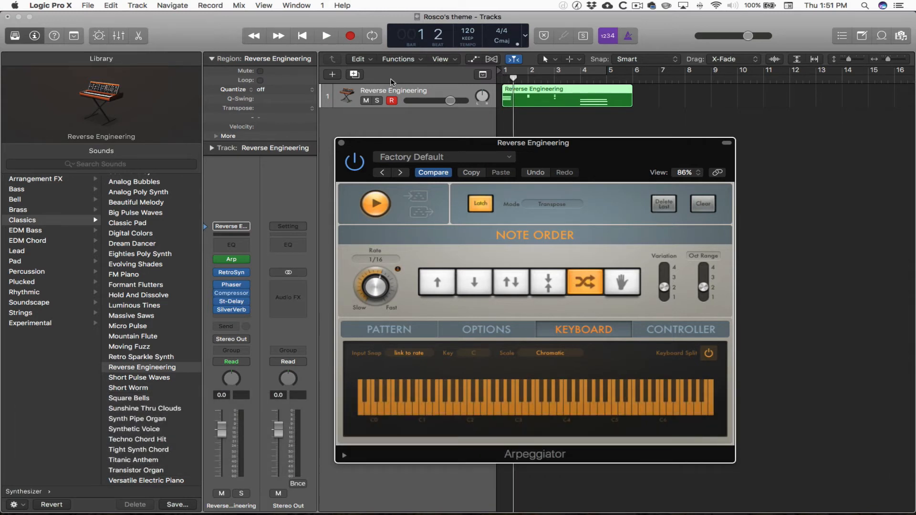
Step: Open the recorded region in the Piano Roll, hide the Arpeggiator window and enlarge the editor area
double_click(512, 105)
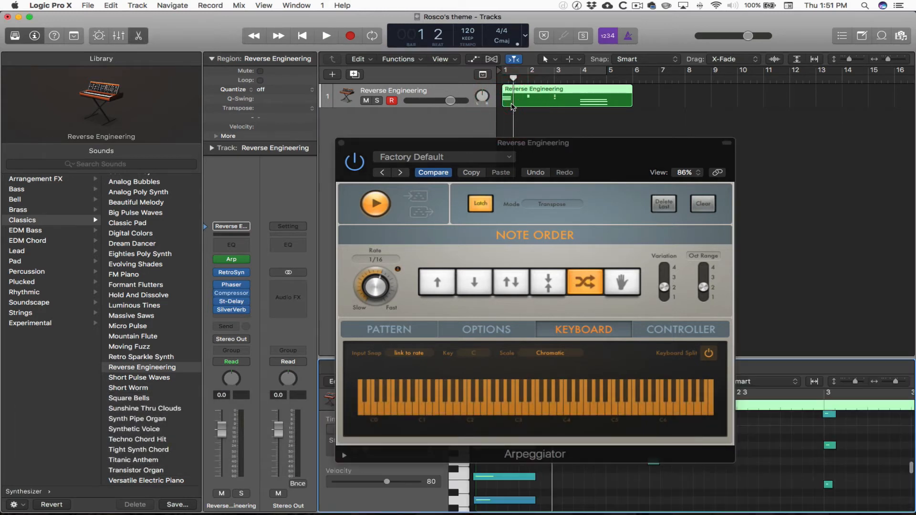
key("v")
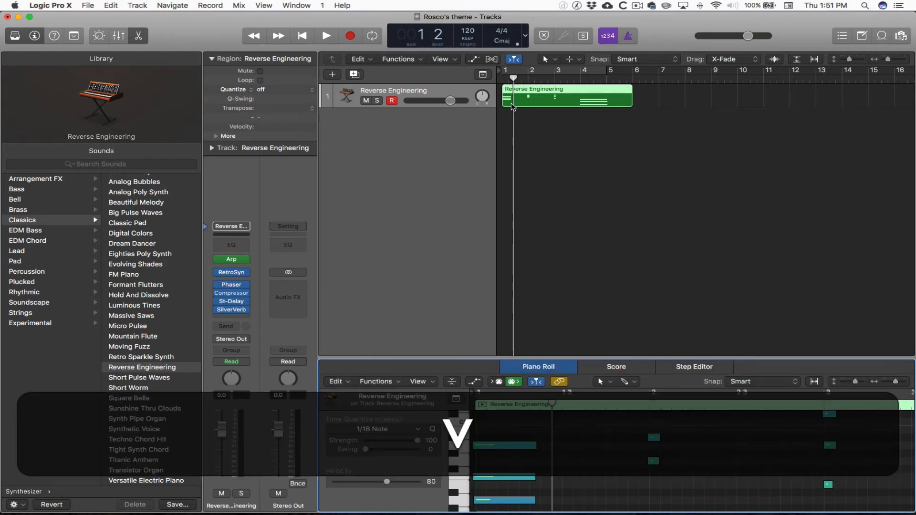
left_click_drag(539, 276, 539, 196)
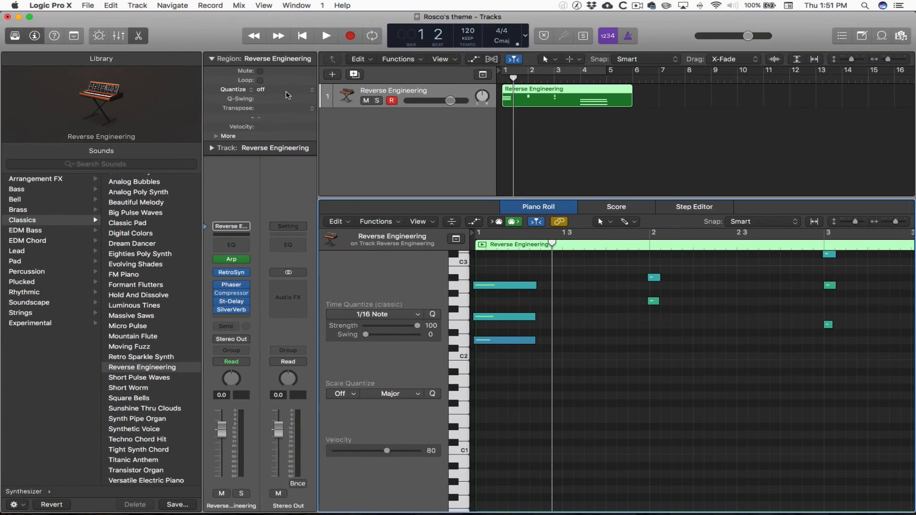
Step: Compare the recorded region with quantization at 1/1 Note and off, then set it to 1/1 Note
left_click(266, 92)
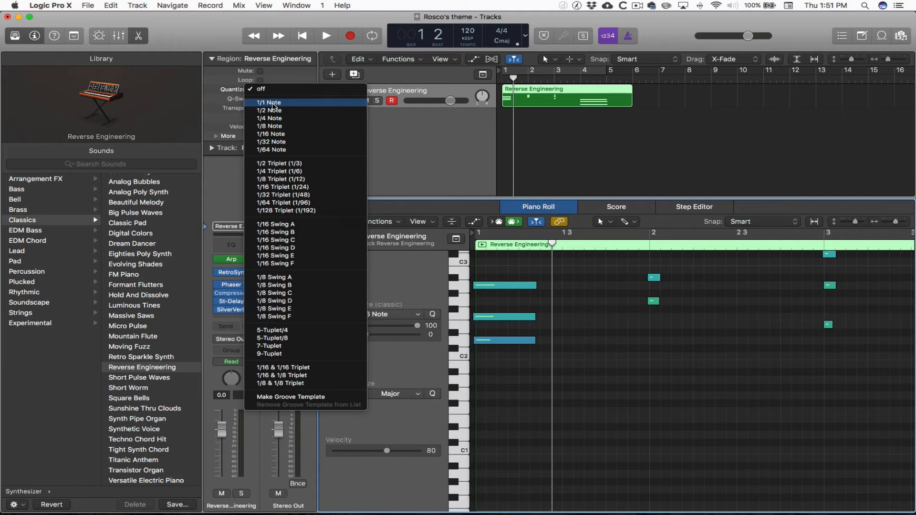
left_click(274, 104)
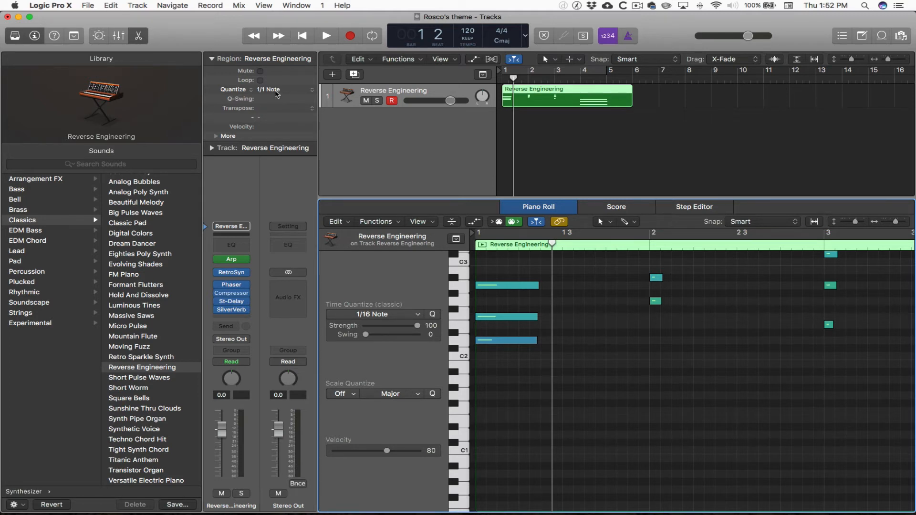
left_click(275, 90)
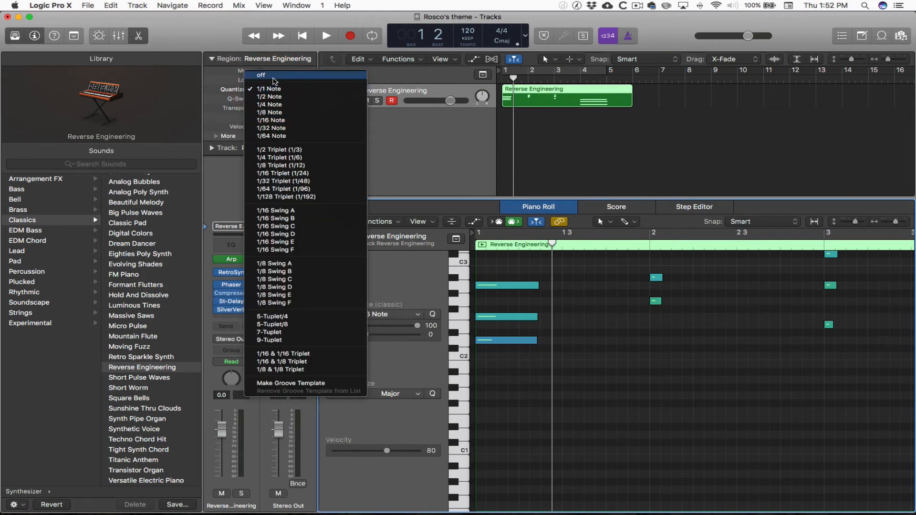
left_click(274, 77)
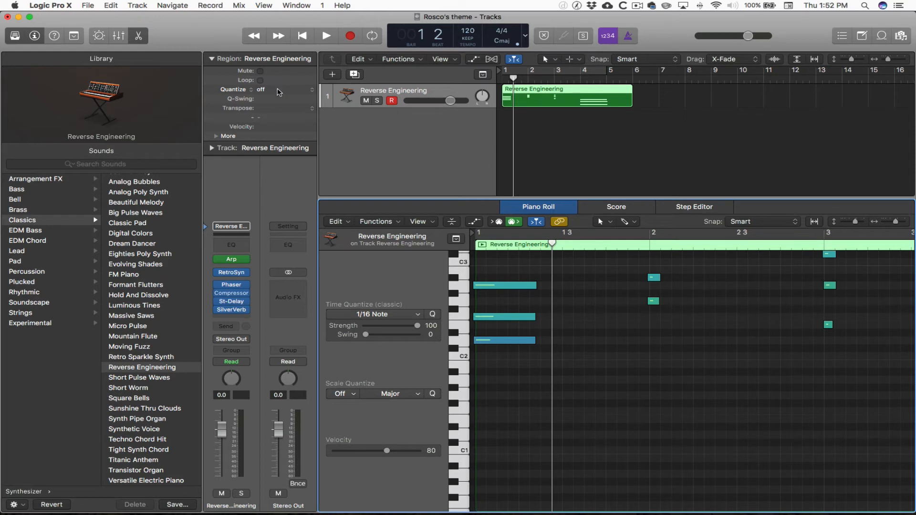
left_click(279, 90)
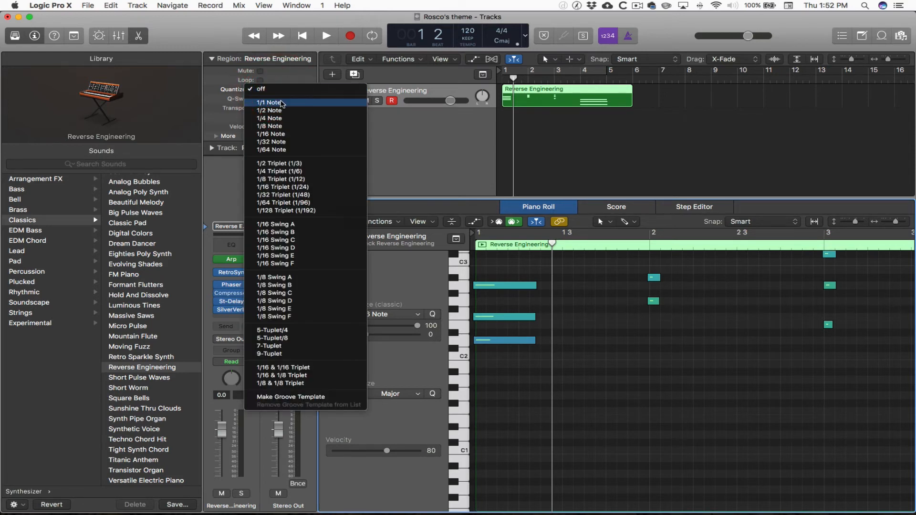
left_click(280, 102)
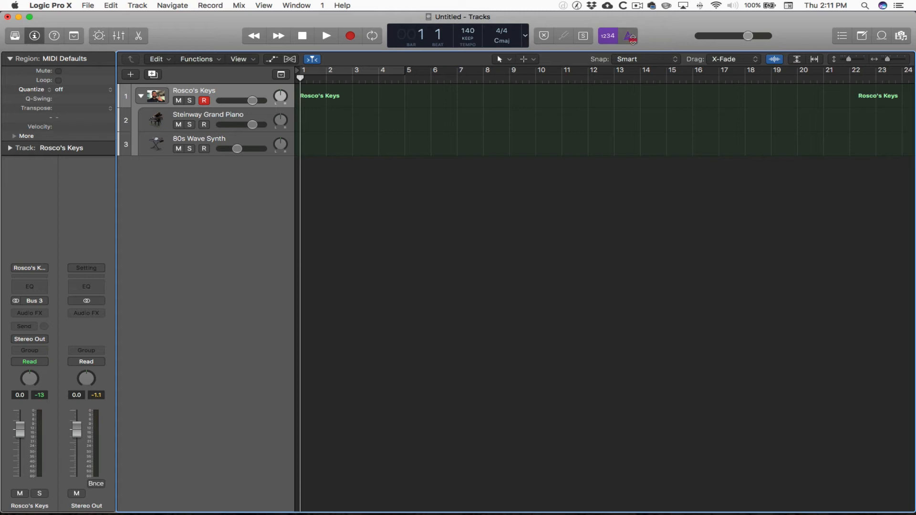
Step: Record a MIDI part on the armed keys stack from bar 1 to bar 8
right_click(630, 37)
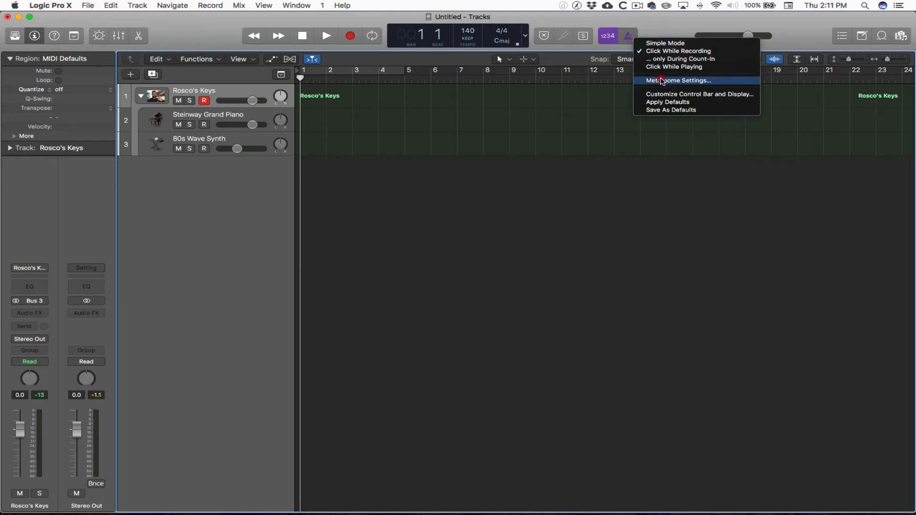
left_click(643, 23)
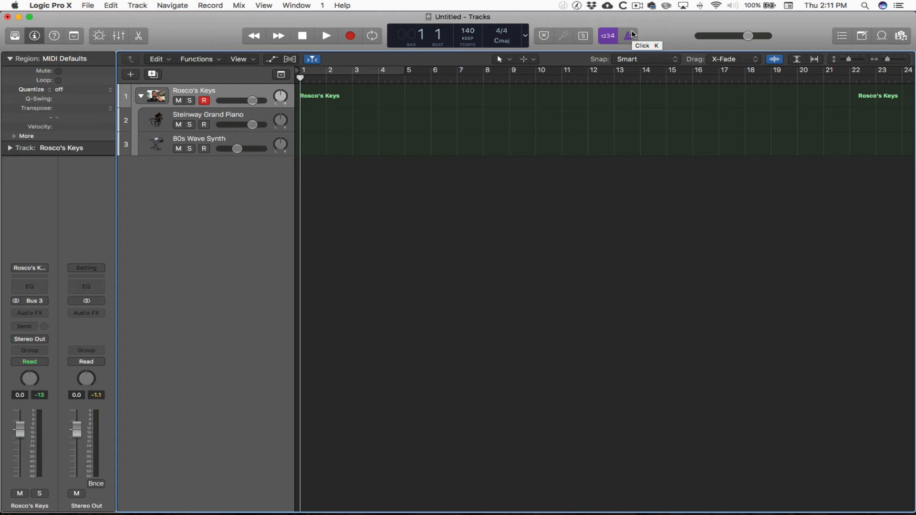
key("r")
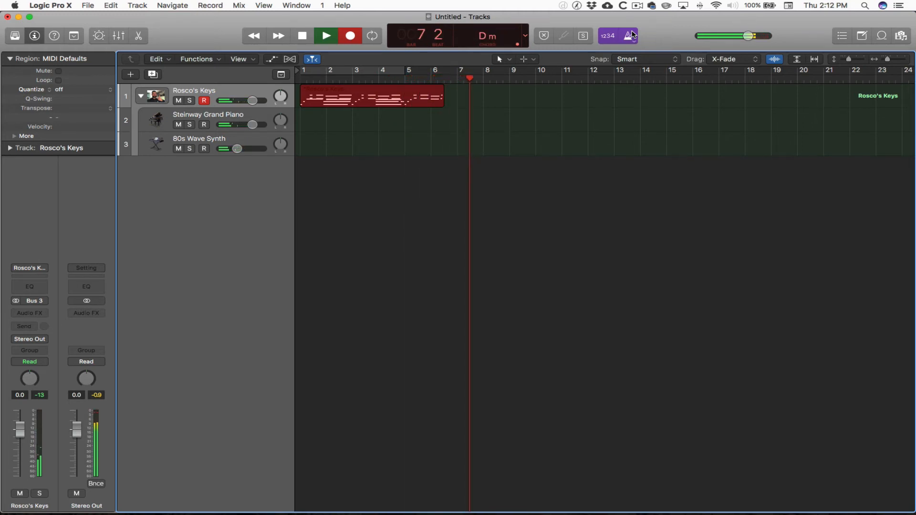
key("space")
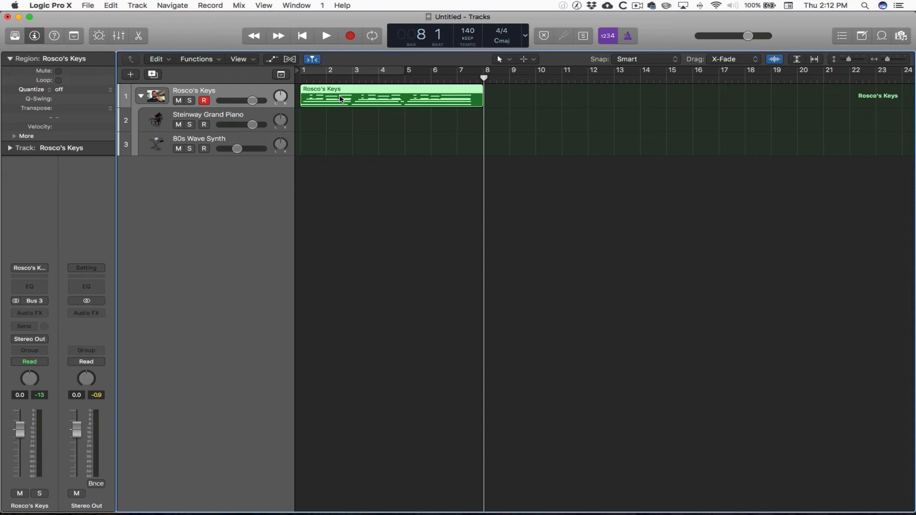
Step: Open the newly recorded region in a separate Piano Roll window and expand it to full screen
left_click(296, 4)
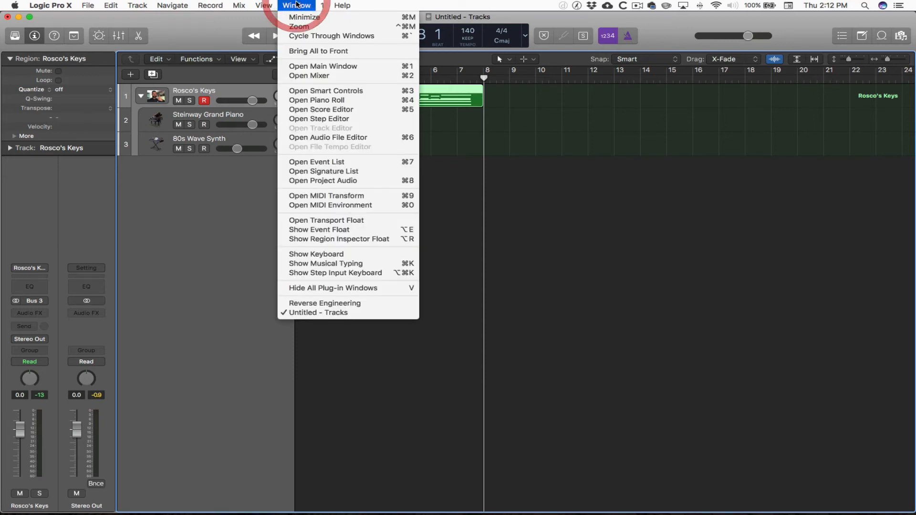
left_click(363, 100)
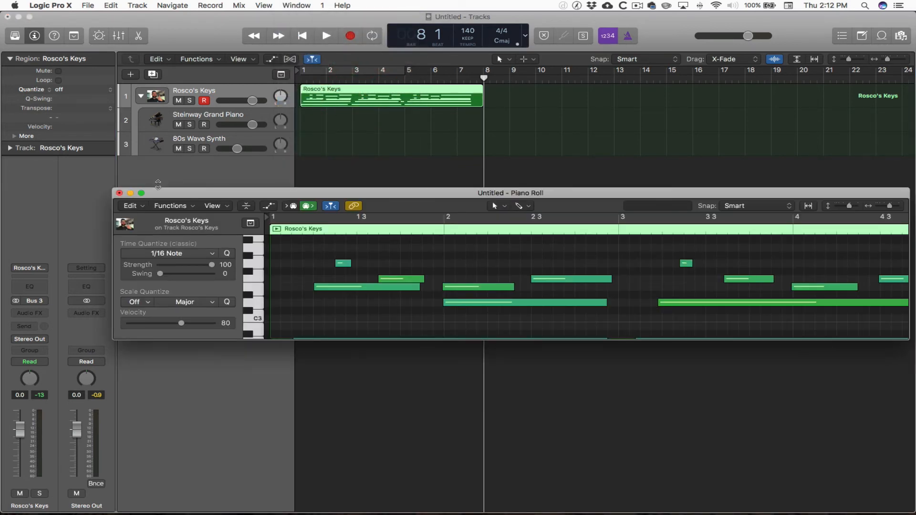
left_click(141, 193)
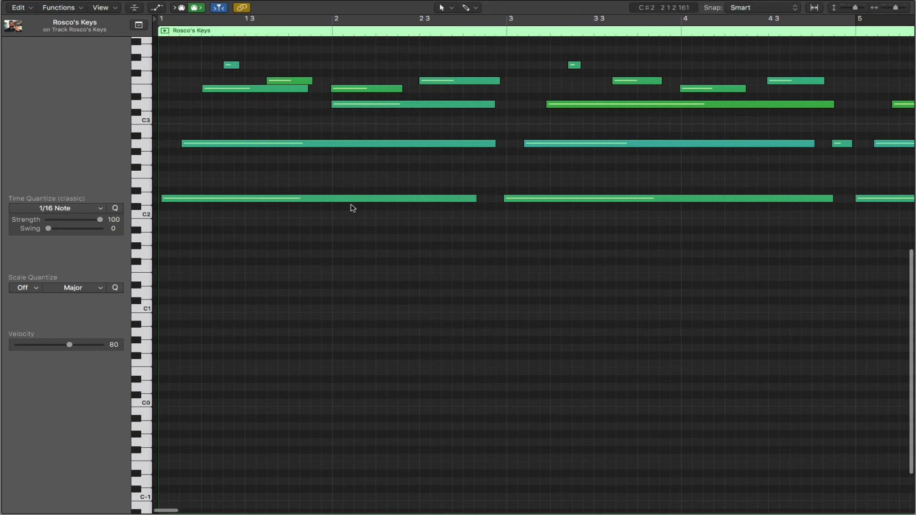
Step: Quantize all notes in the recorded region to 1/8 Note with strength at 100
key("super+a")
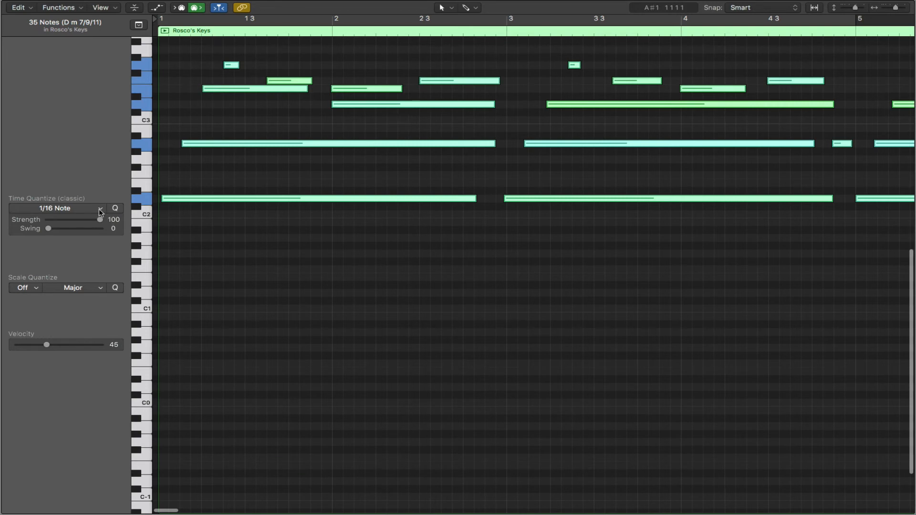
left_click(99, 208)
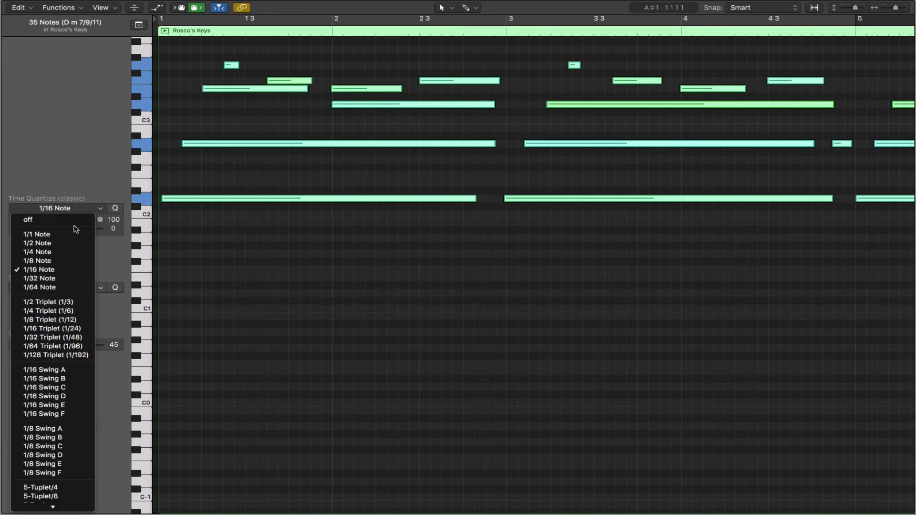
left_click(60, 263)
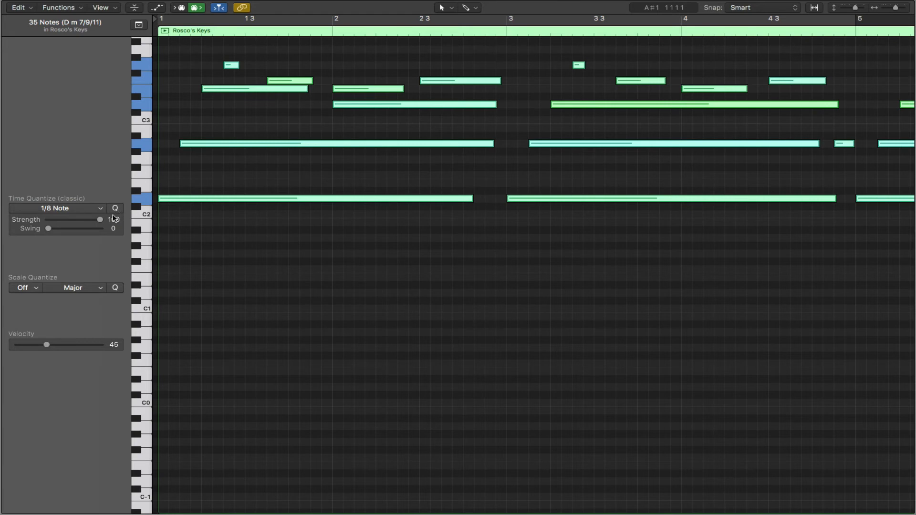
mouse_move(100, 221)
left_mouse_down()
mouse_move(63, 223)
mouse_move(104, 223)
left_mouse_up()
left_click(240, 278)
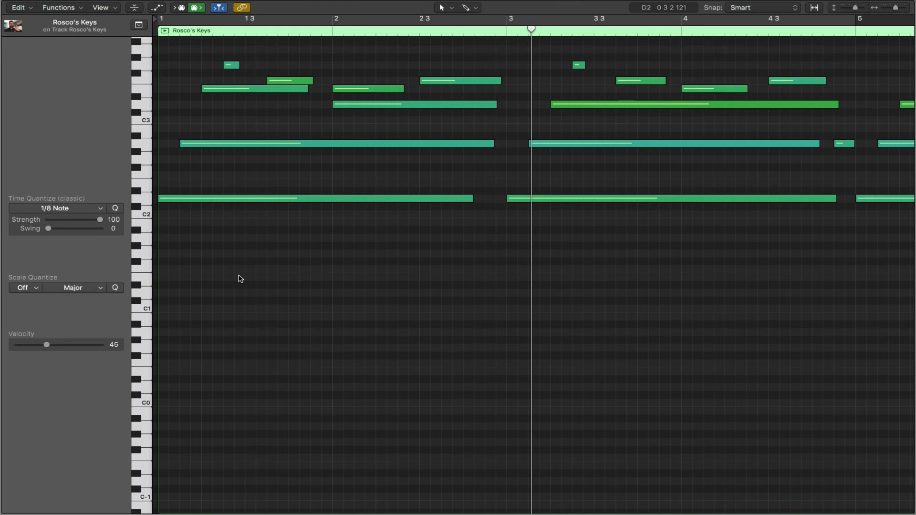
Step: Scale-quantize all of the region's notes to D Major, then deselect them
left_click(38, 287)
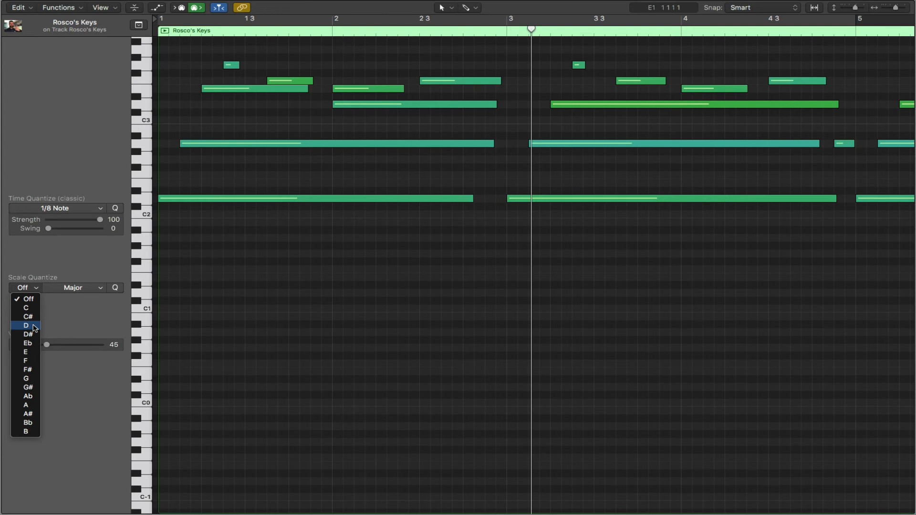
left_click(242, 283)
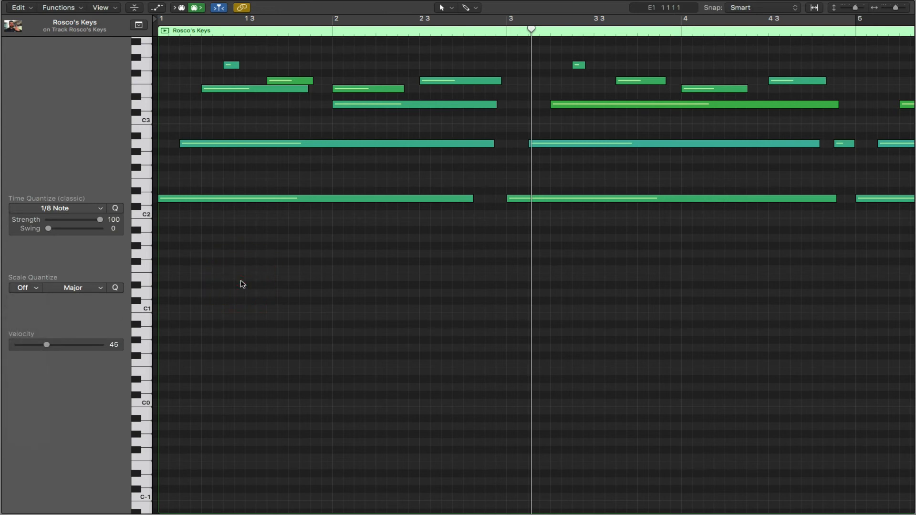
key("super+a")
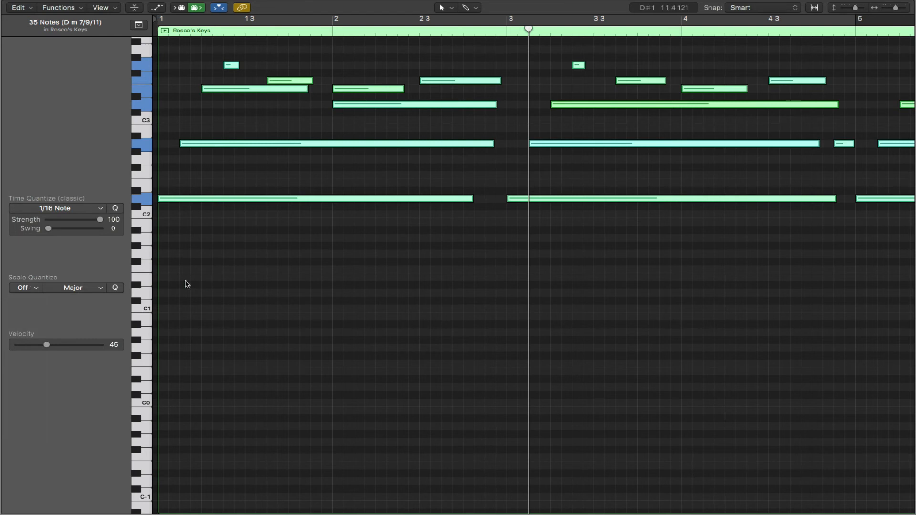
left_click(37, 289)
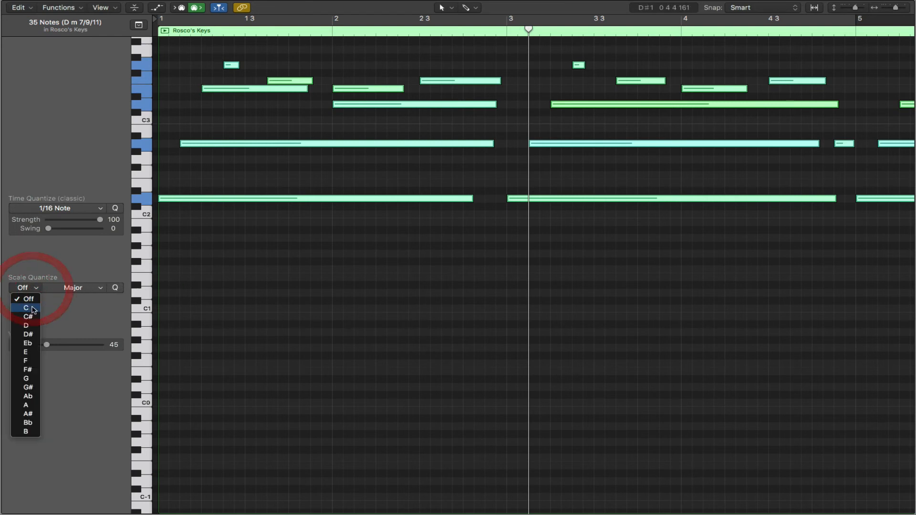
left_click(27, 326)
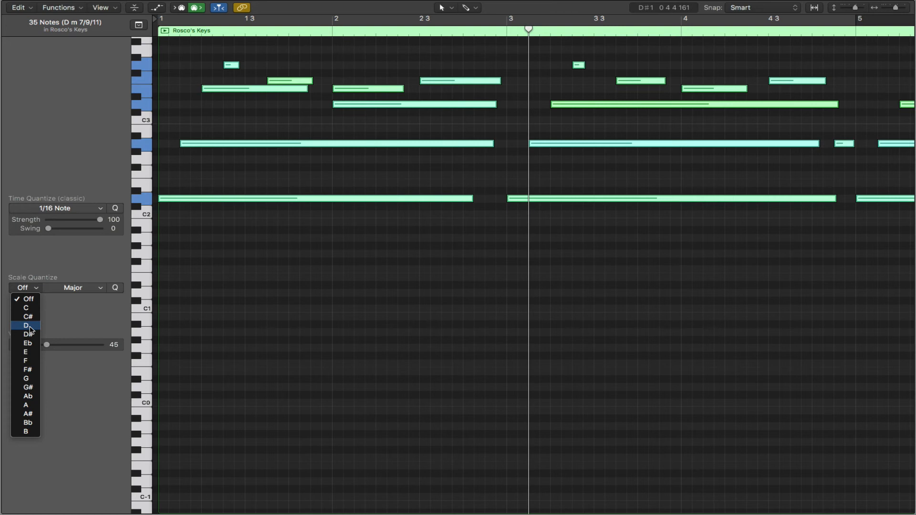
left_click(29, 327)
left_click(228, 114)
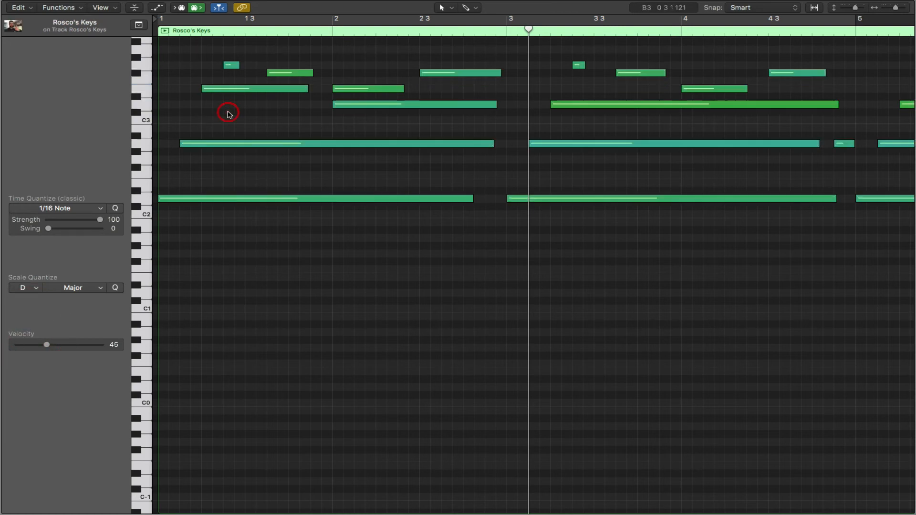
Step: Select and audition individual E3 and D3 notes in bars 1 and 2
left_click(237, 89)
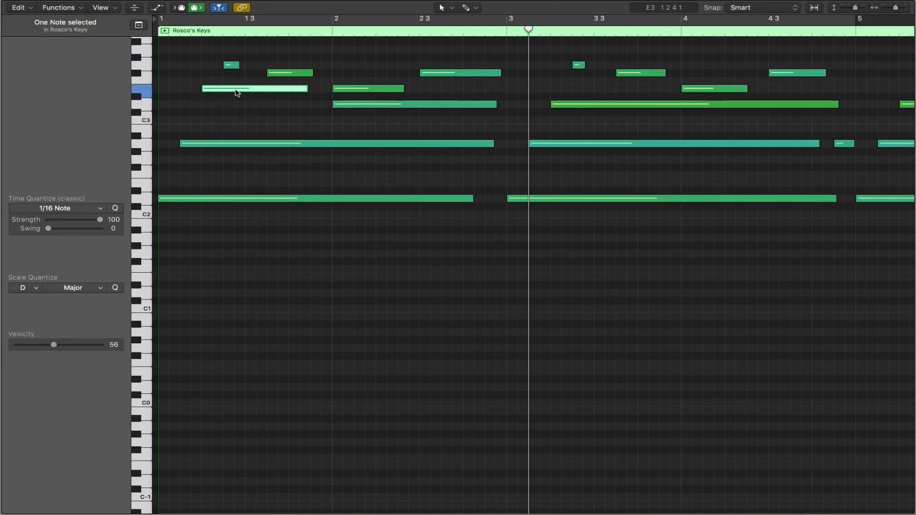
left_click(348, 90)
left_click(347, 103)
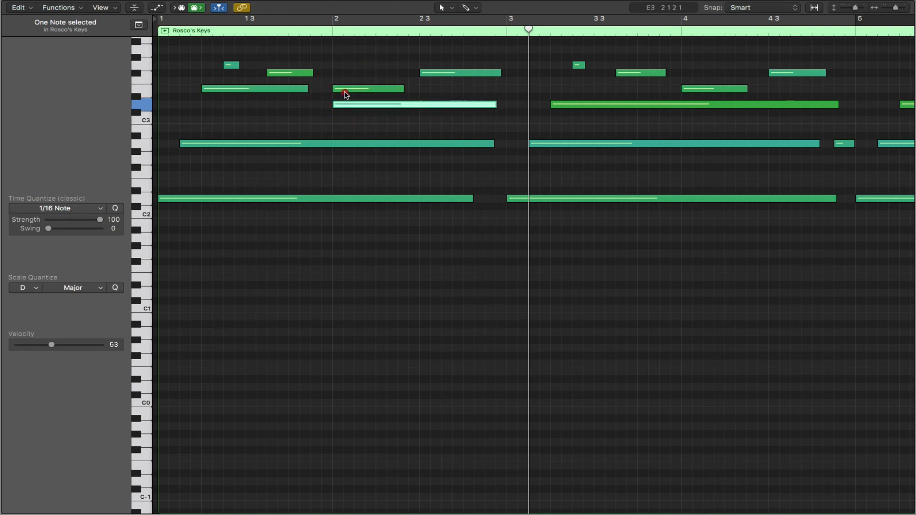
left_click(345, 89)
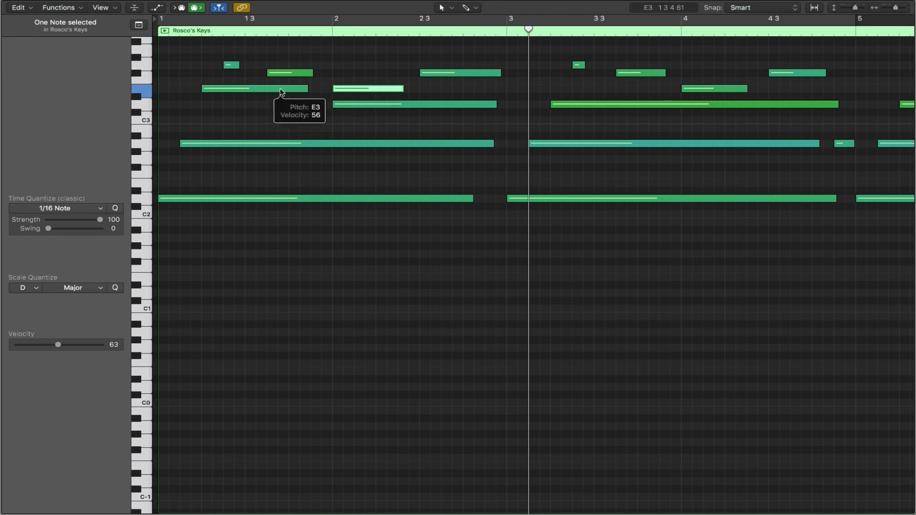
Step: Extend the start of bar 2's D3 note back to bar 1 beat 2 and delete the E3 note above it
left_click_drag(334, 106, 202, 113)
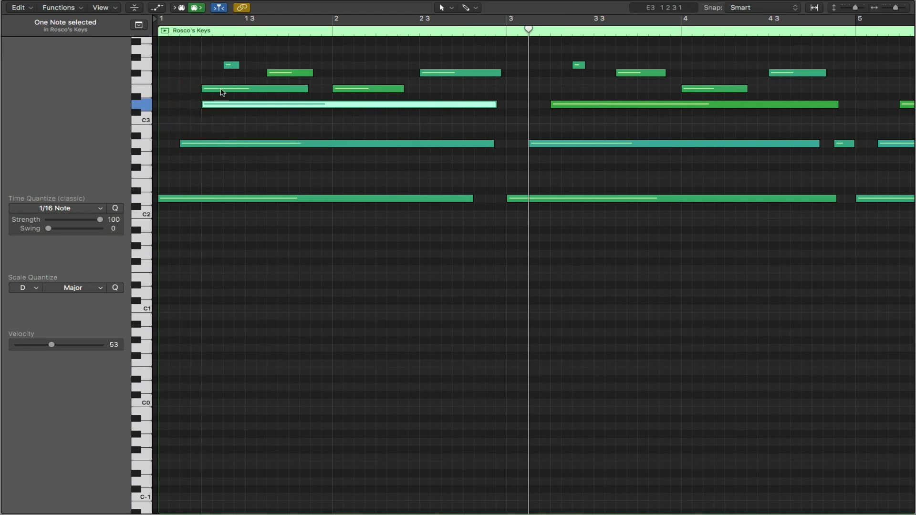
left_click(222, 90)
key("BackSpace")
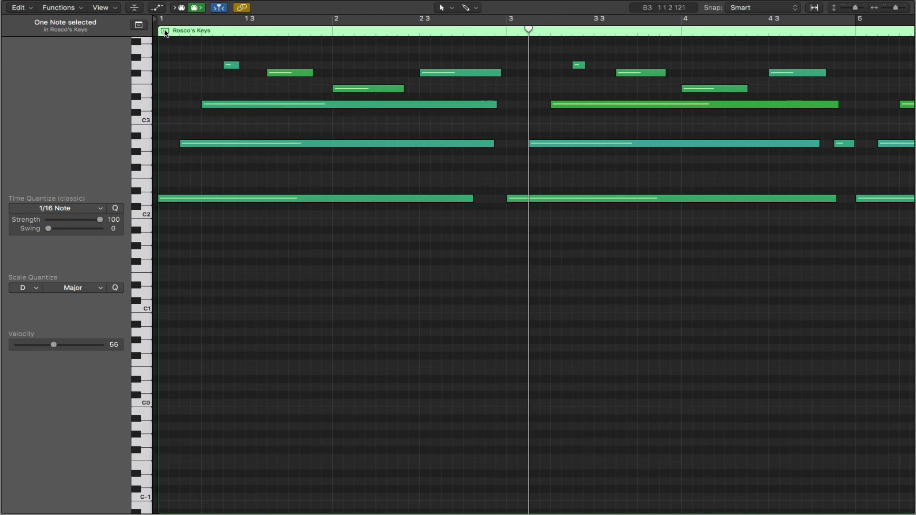
left_click(165, 31)
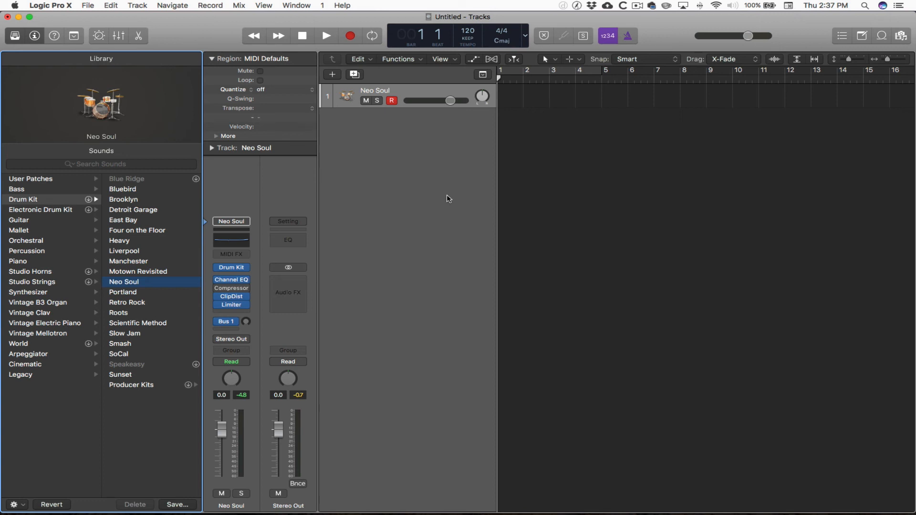
Step: Open the Recording preferences, keep overlapping MIDI recordings with Cycle on set to Merge, and close the preferences
left_click(67, 6)
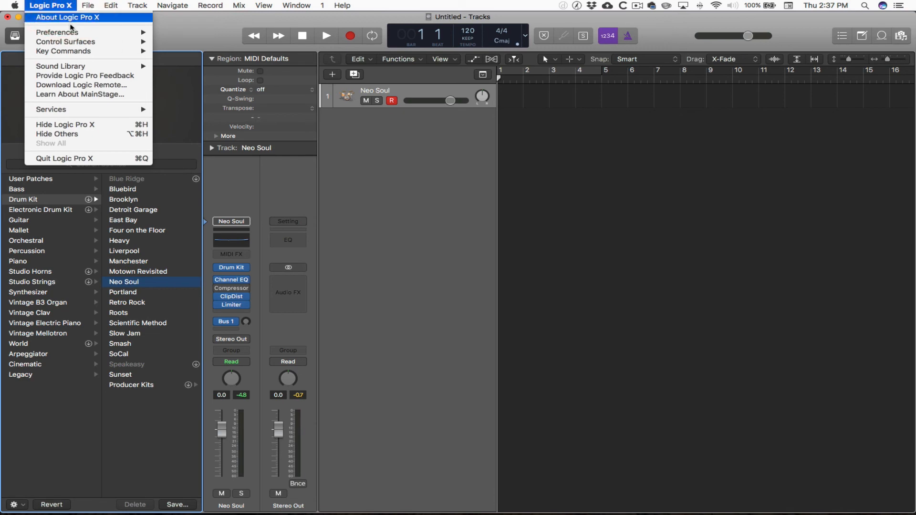
mouse_move(79, 32)
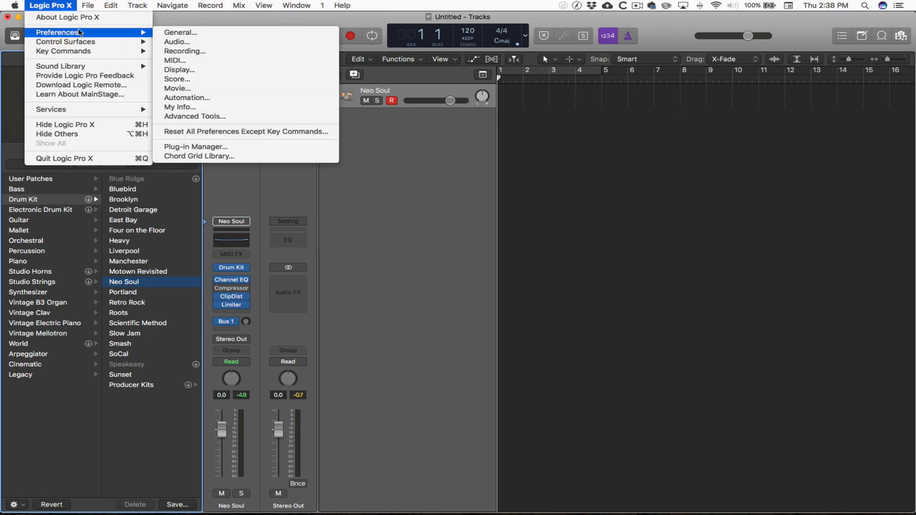
left_click(203, 51)
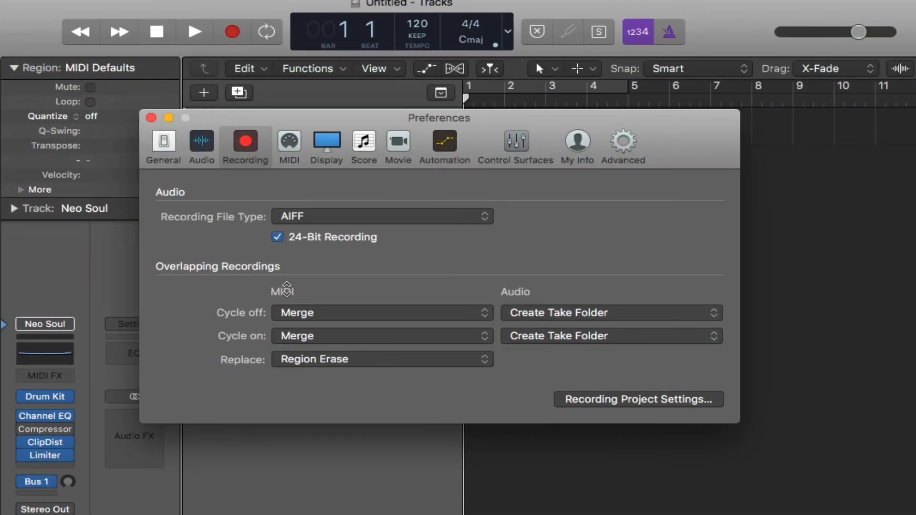
left_click(329, 336)
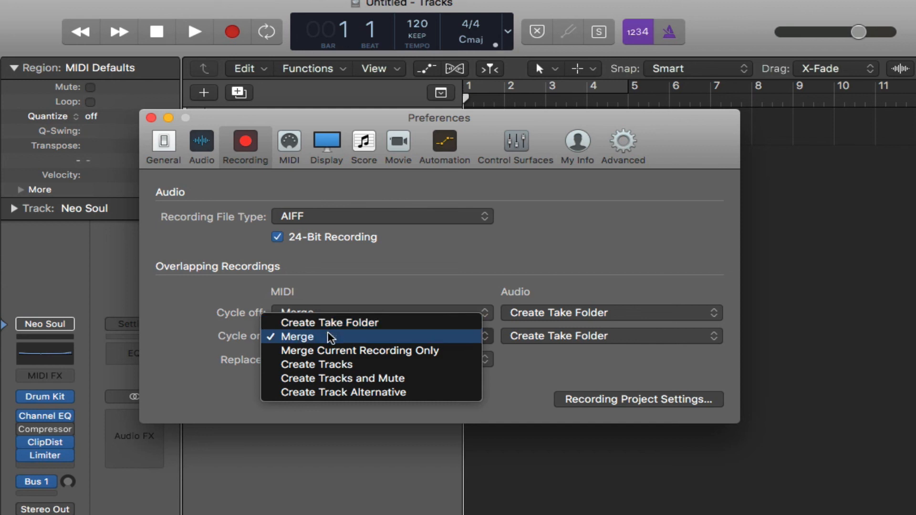
left_click(329, 337)
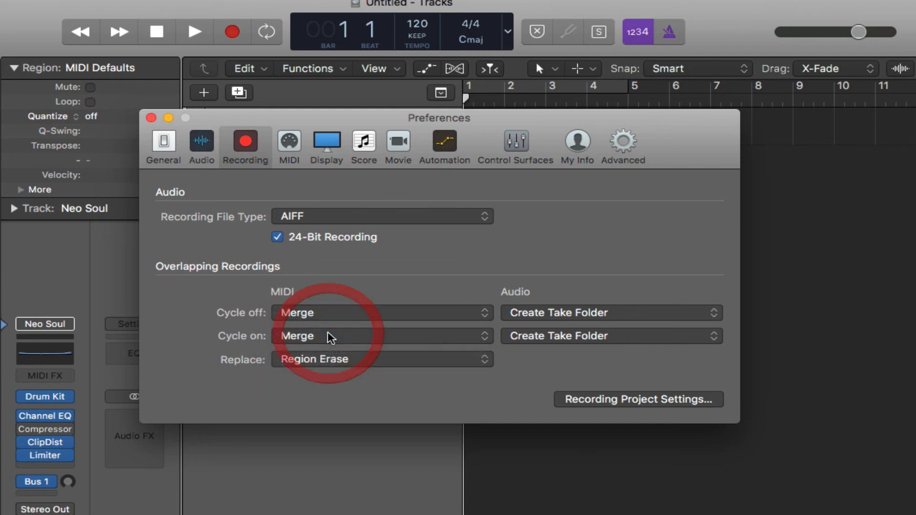
left_click(150, 118)
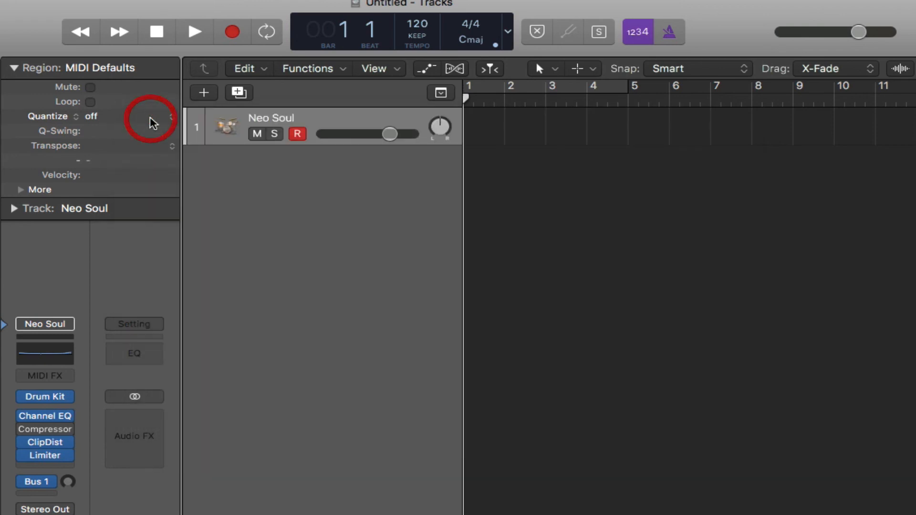
Step: Set a cycle range from bar 2 to bar 4 and the default MIDI region quantize to 1/16 Note
left_click_drag(495, 88, 565, 72)
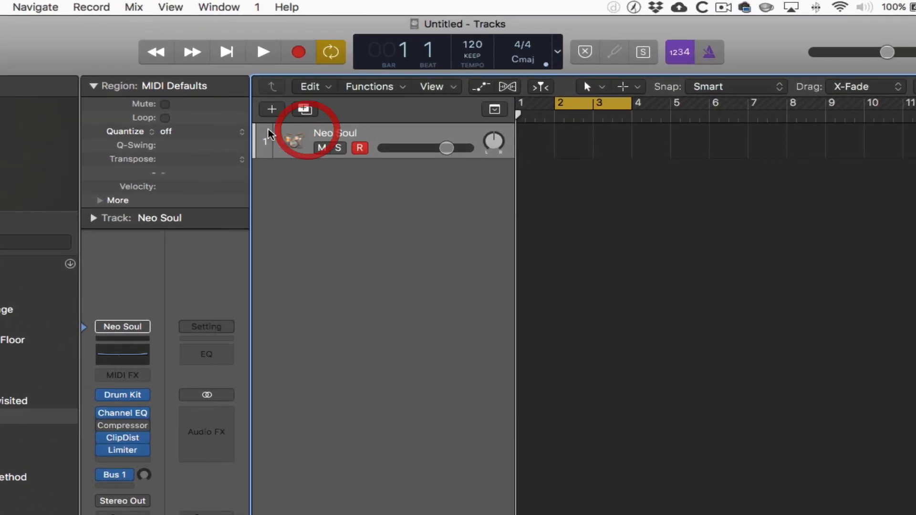
left_click(178, 134)
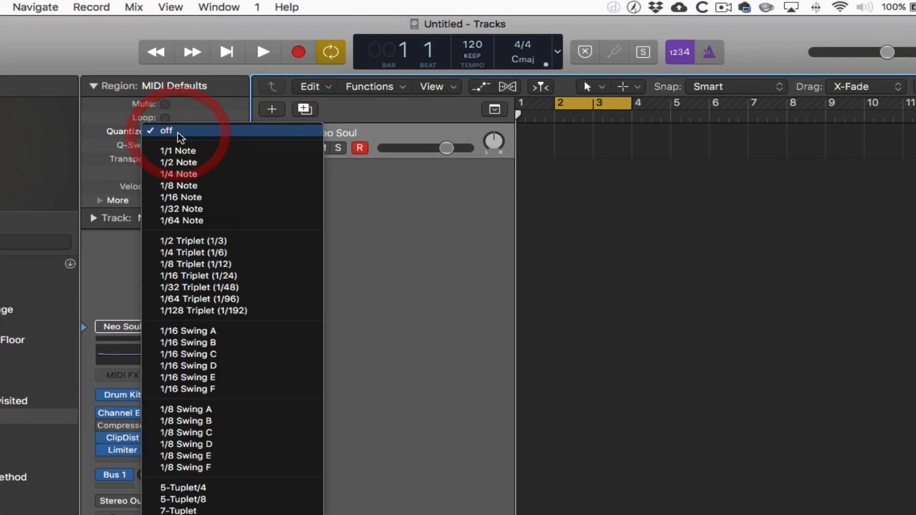
left_click(208, 197)
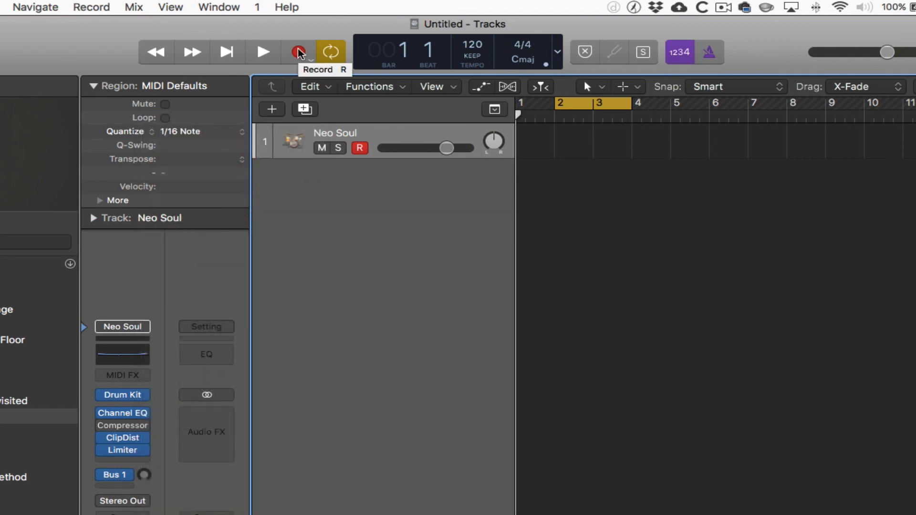
Step: Show the Musical Typing keyboard, move it over the track area and audition several Neo Soul drum sounds
key("super+k")
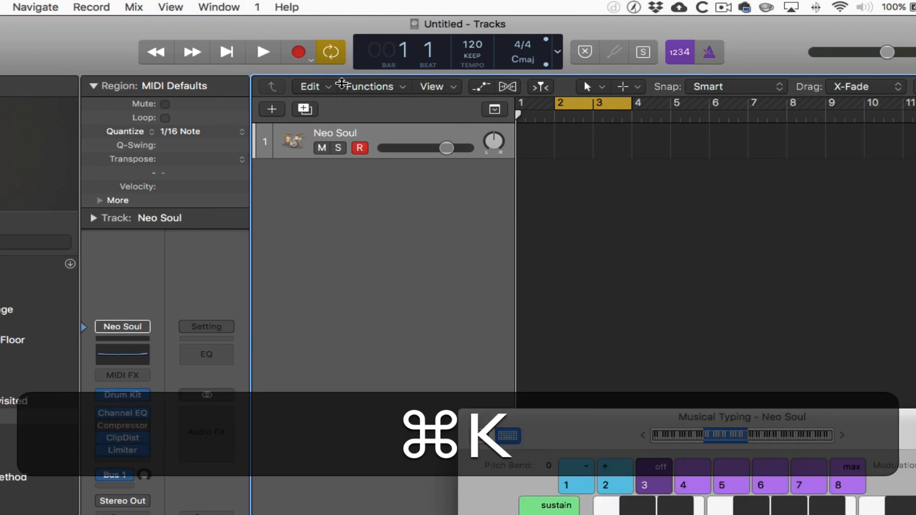
left_click_drag(550, 392, 451, 203)
key("a")
key("a")
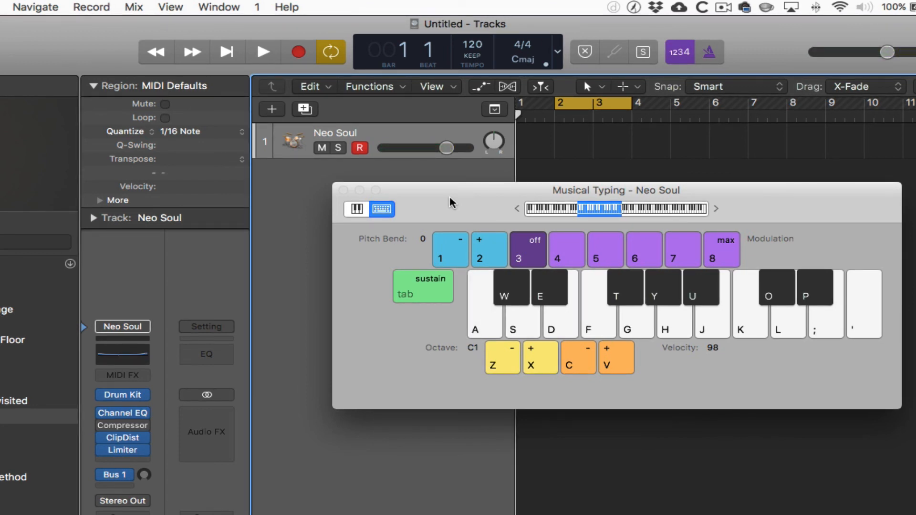
key("s")
key("e")
key("d")
key("f")
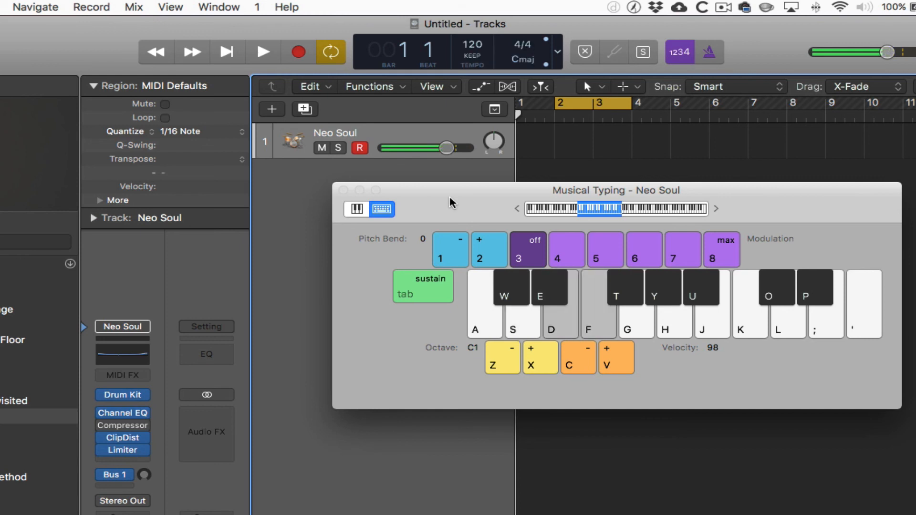
Step: Audition the kit's hi-hat sounds from F#1 to A#1 and set the project tempo to 105
key("t")
key("y")
key("u")
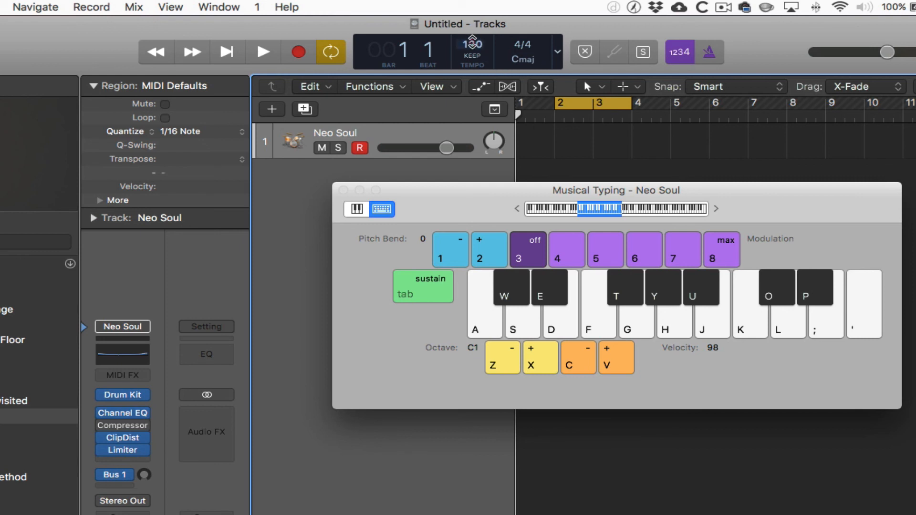
double_click(473, 44)
type("105")
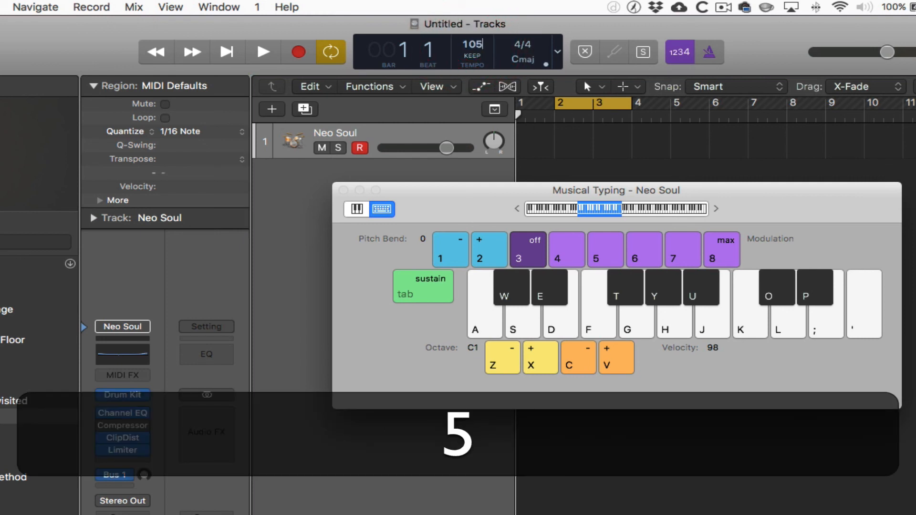
key("Return")
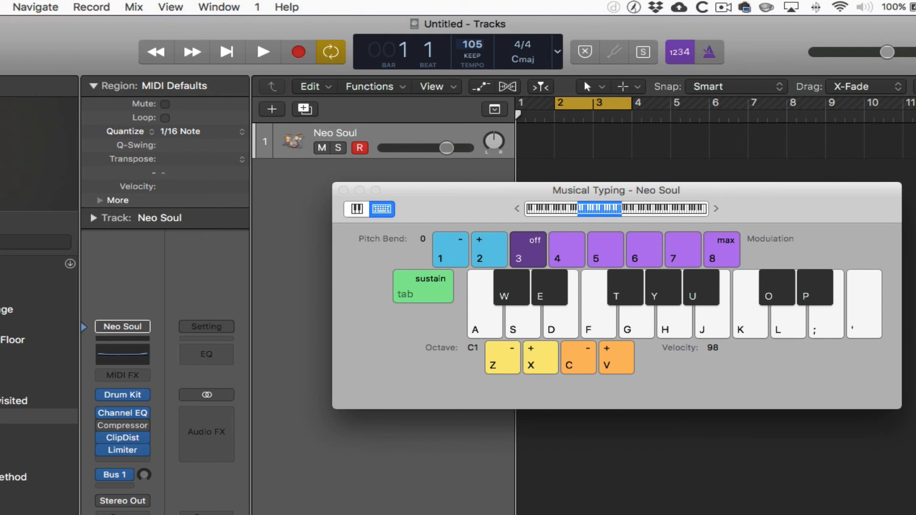
Step: Start recording on the Neo Soul track and play a kick pattern on C1 across the cycle from bar 2 to bar 4
key("r")
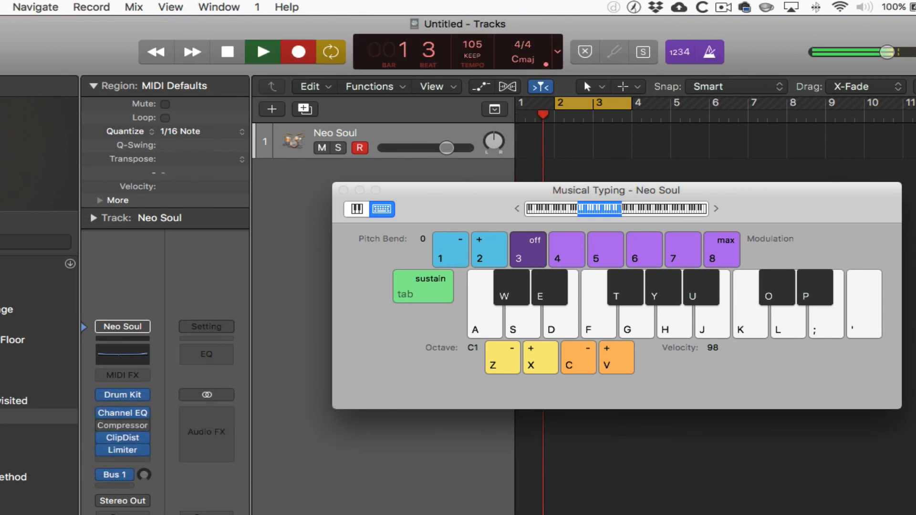
key("a")
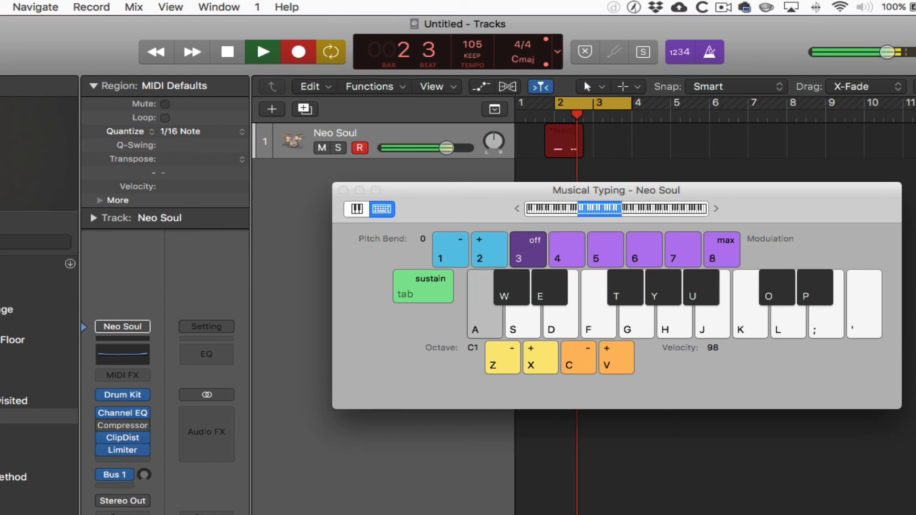
key("a")
key("a")
key("a")
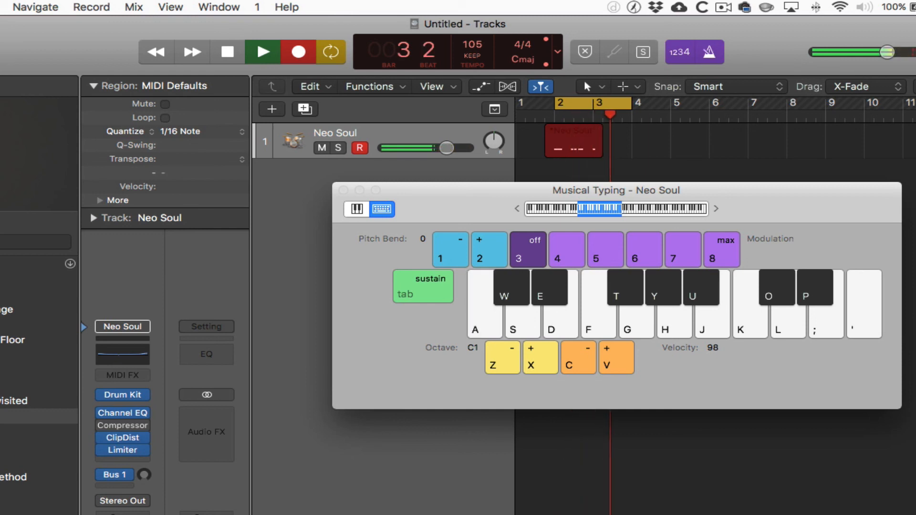
key("a")
key("space")
key("space")
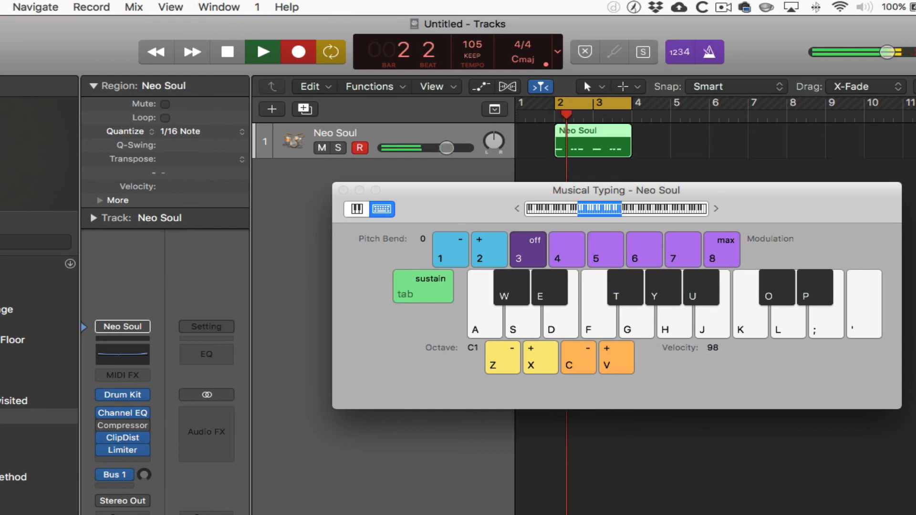
key("a")
key("a")
key("a")
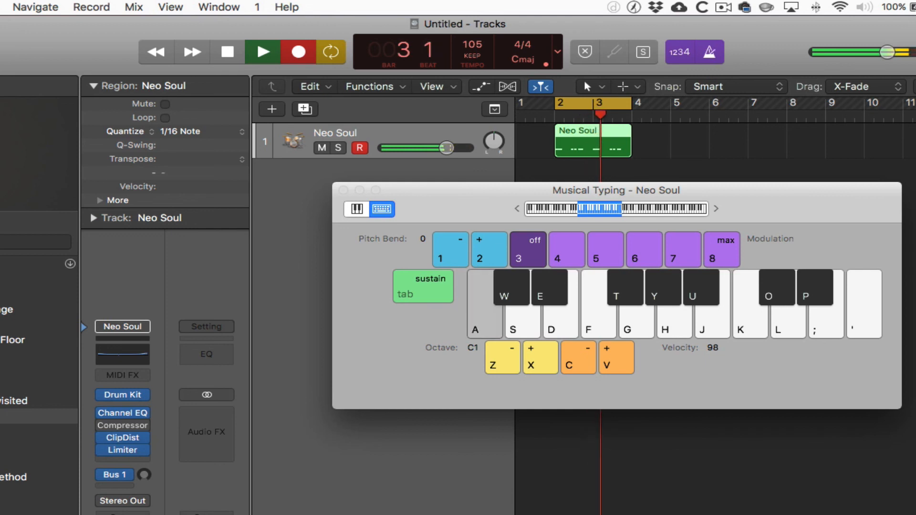
key("a")
key("a")
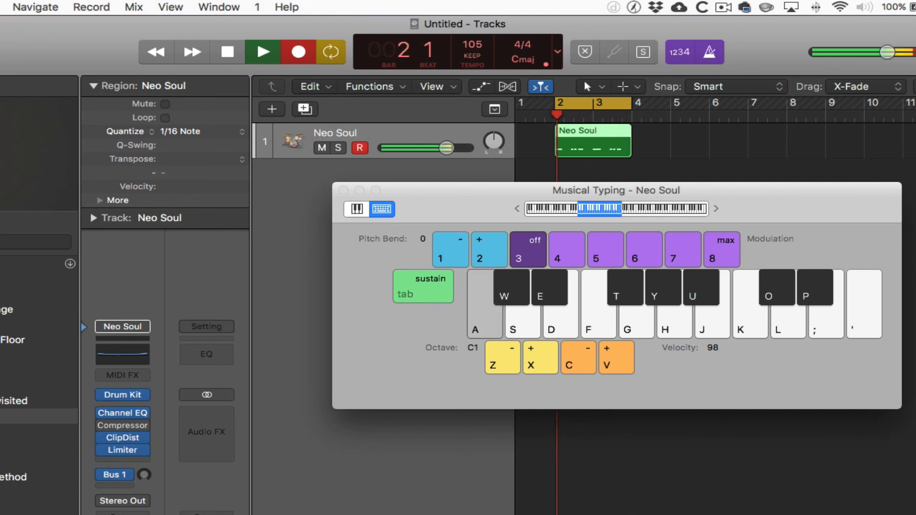
key("a")
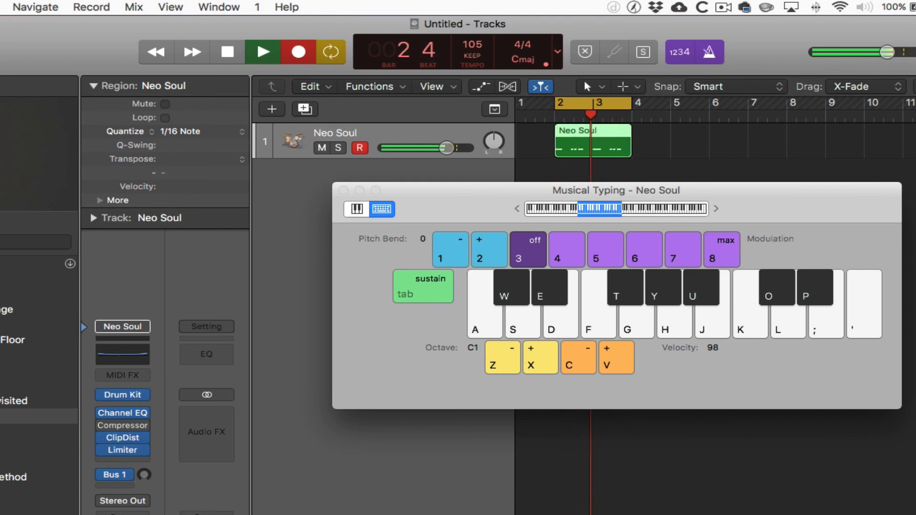
key("a")
key("a")
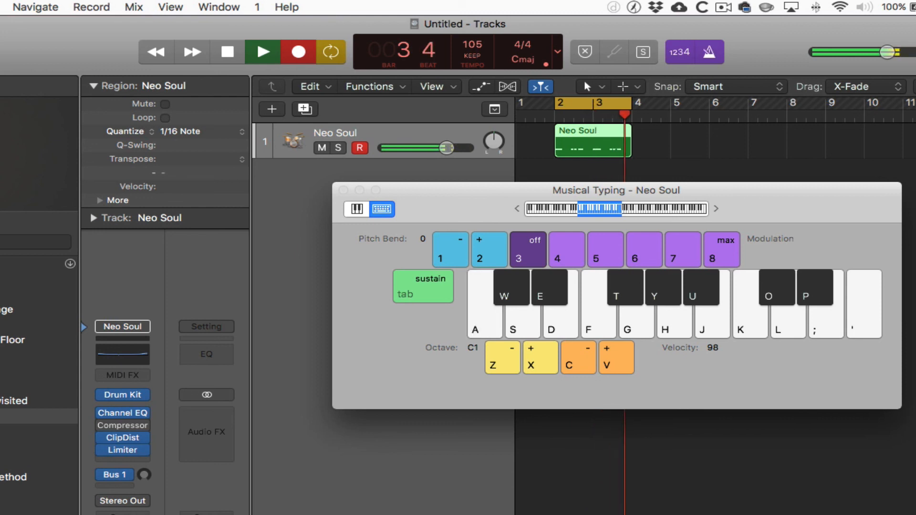
key("a")
Step: Overdub a steady hi-hat pattern on F#1 over the kick while cycle recording keeps running
key("t")
key("a")
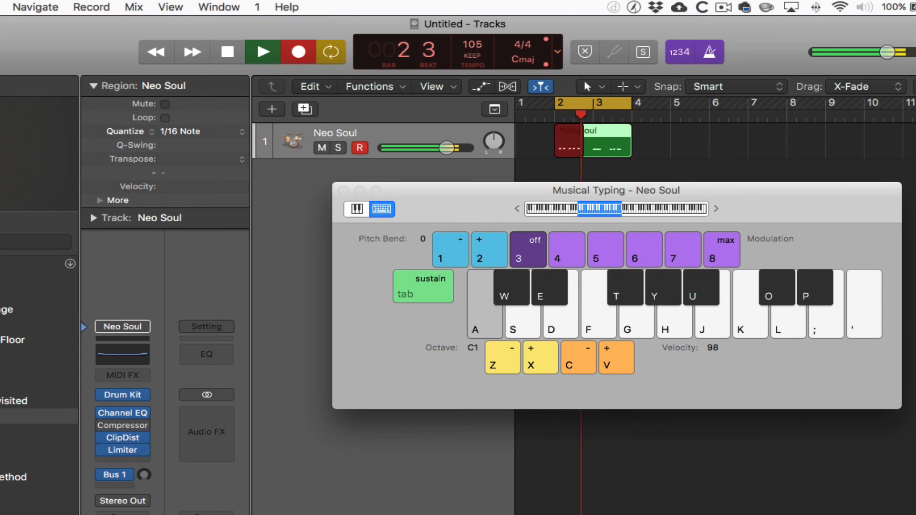
key("a")
key("t")
key("a")
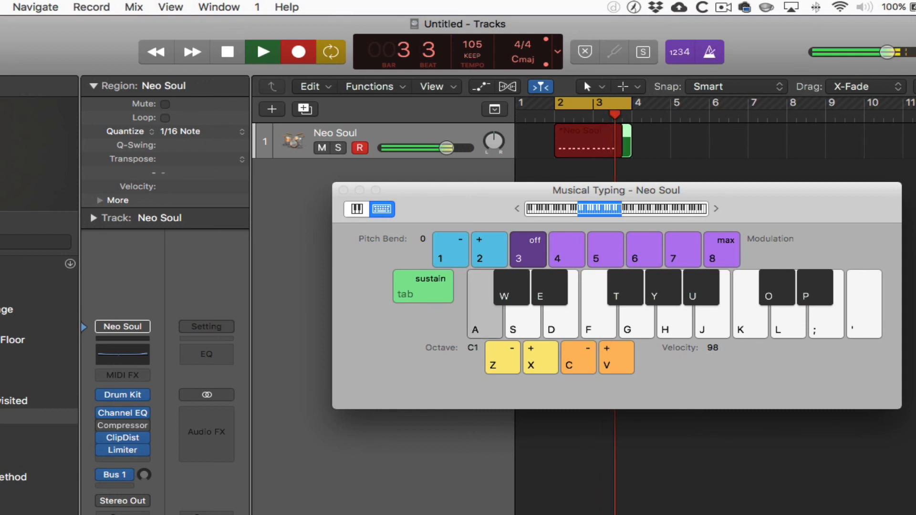
key("t")
key("a")
key("t")
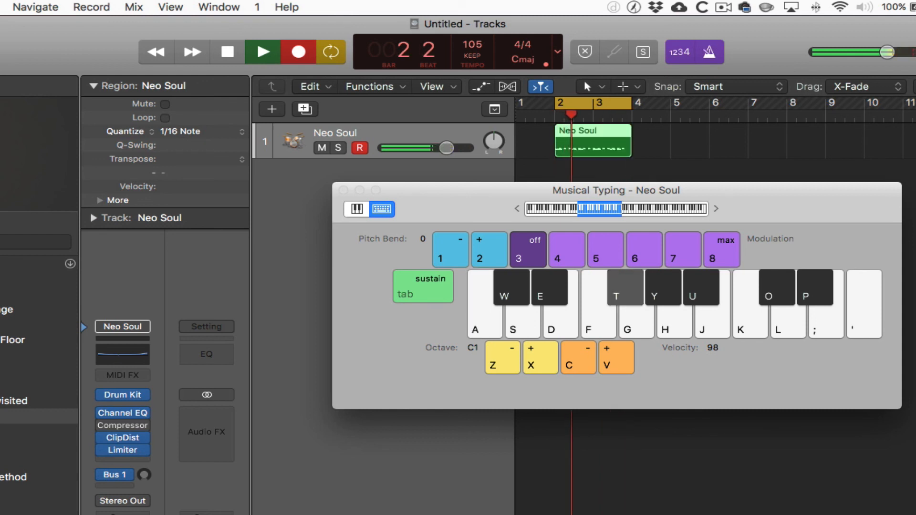
key("a")
key("a")
key("t")
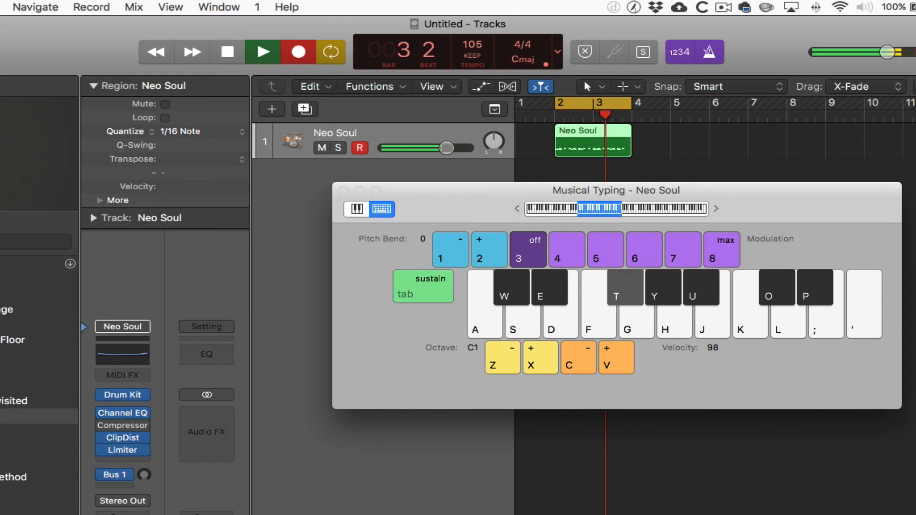
key("a")
key("t")
key("a")
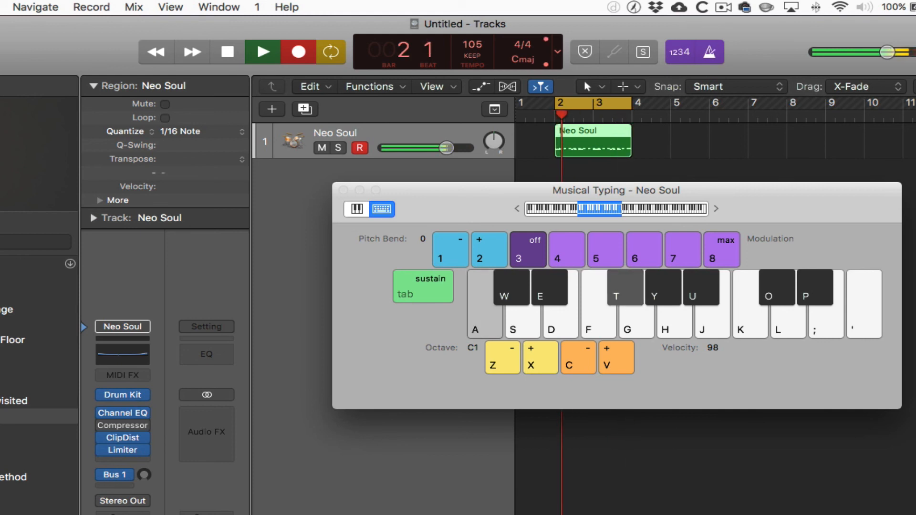
key("t")
key("a")
key("a")
key("t")
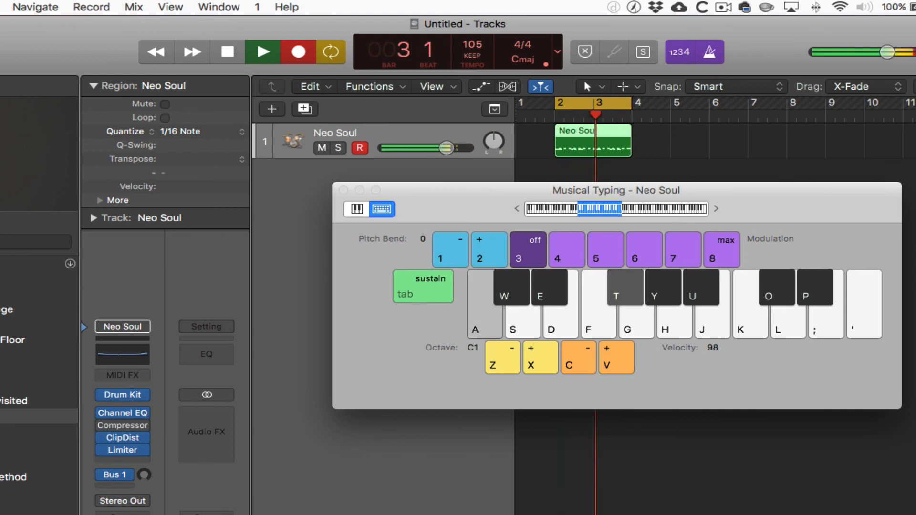
key("a")
key("t")
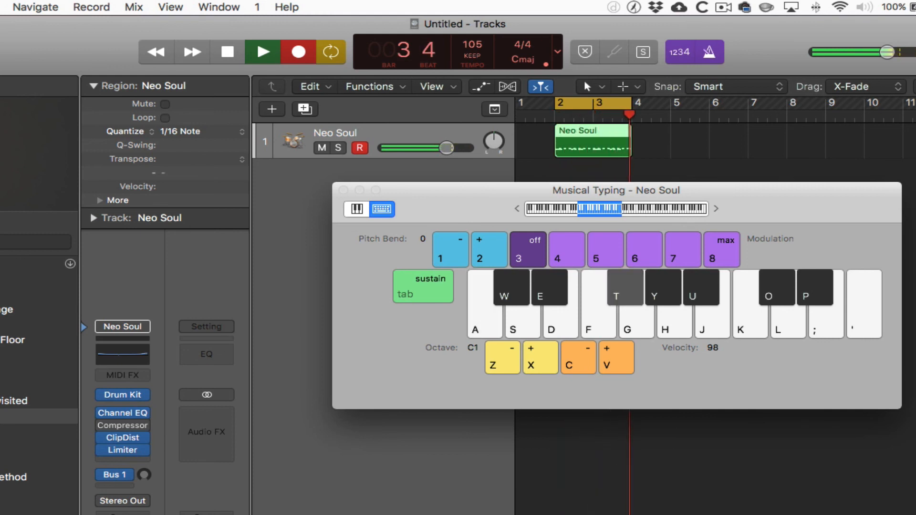
key("a")
key("t")
key("a")
Step: Overdub backbeat hits on D#1 at beats 2 and 4 of both cycle bars
key("e")
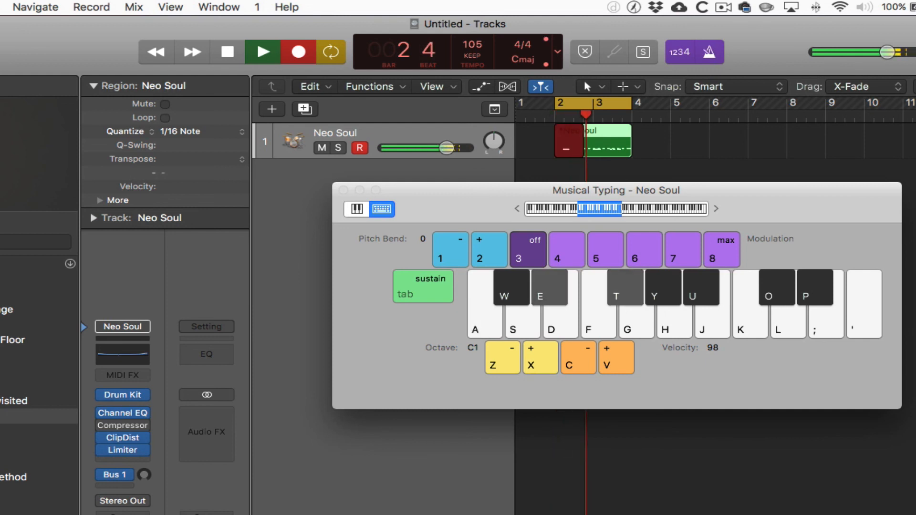
key("a")
key("t")
key("e")
key("a")
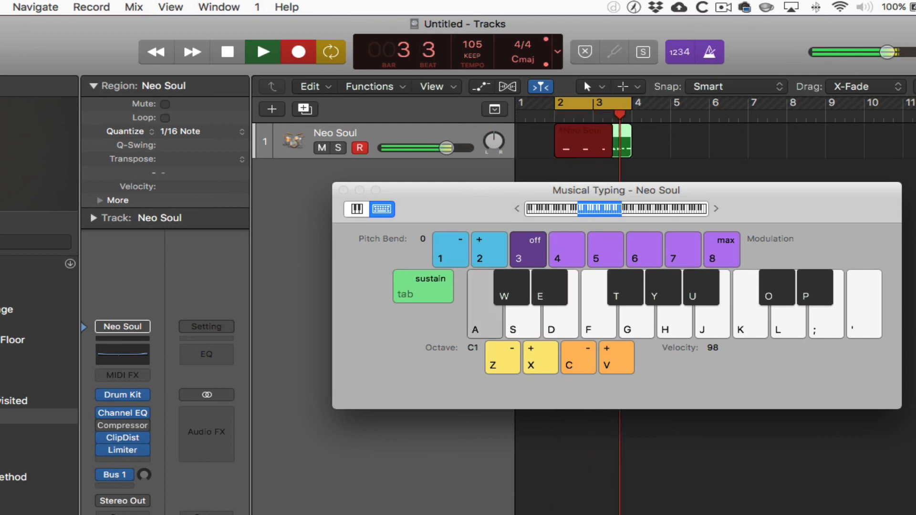
key("t")
key("e")
key("a")
key("e")
key("t")
key("a")
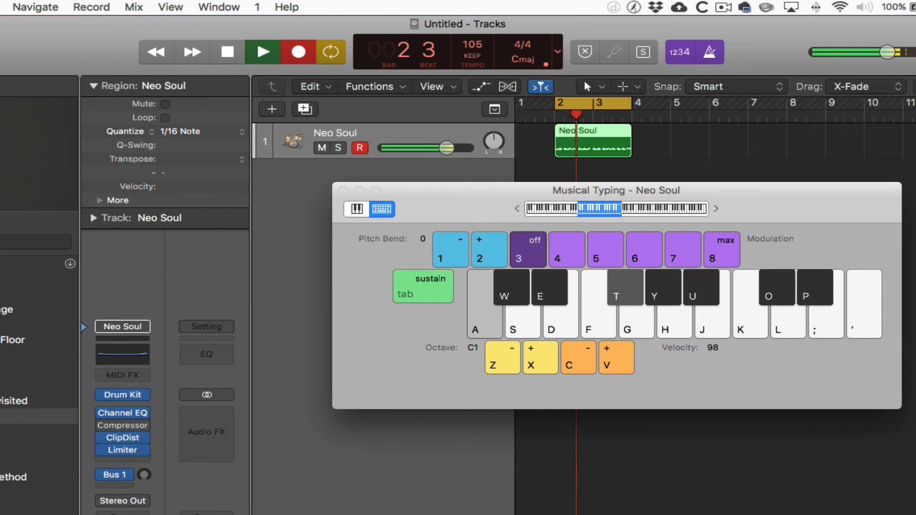
key("e")
key("a")
key("e")
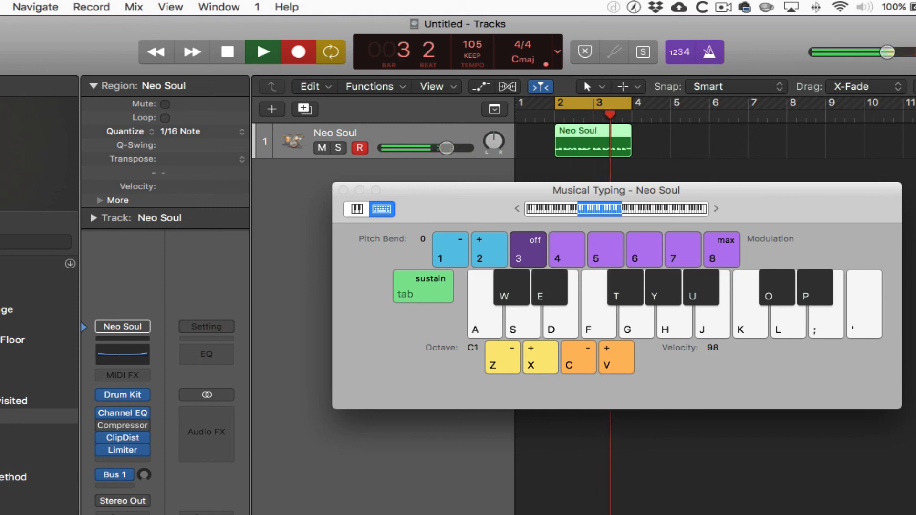
Step: Play some fill hits and a C#2 cymbal on the cycle's downbeat during the running recording
key("a")
key("t")
key("j")
key("h")
key("g")
key("t")
key("a")
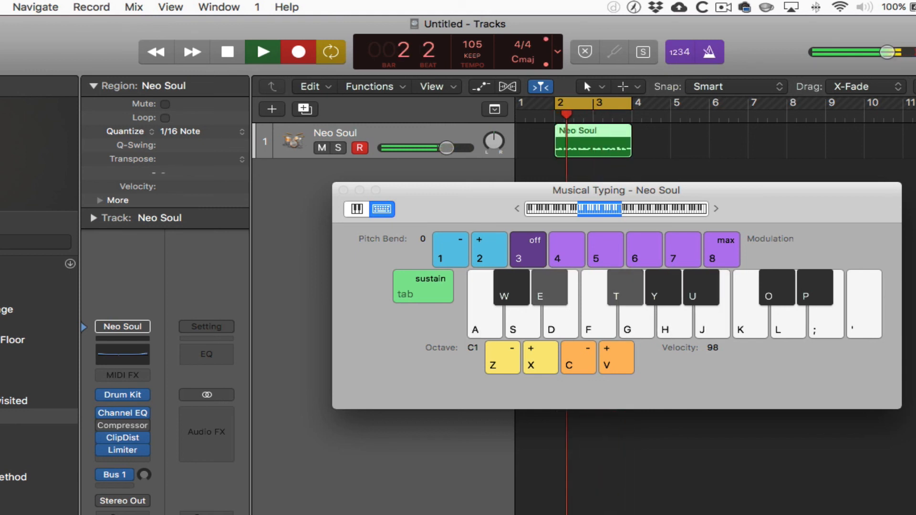
key("e")
key("a")
key("t")
key("a")
key("e")
key("a")
key("t")
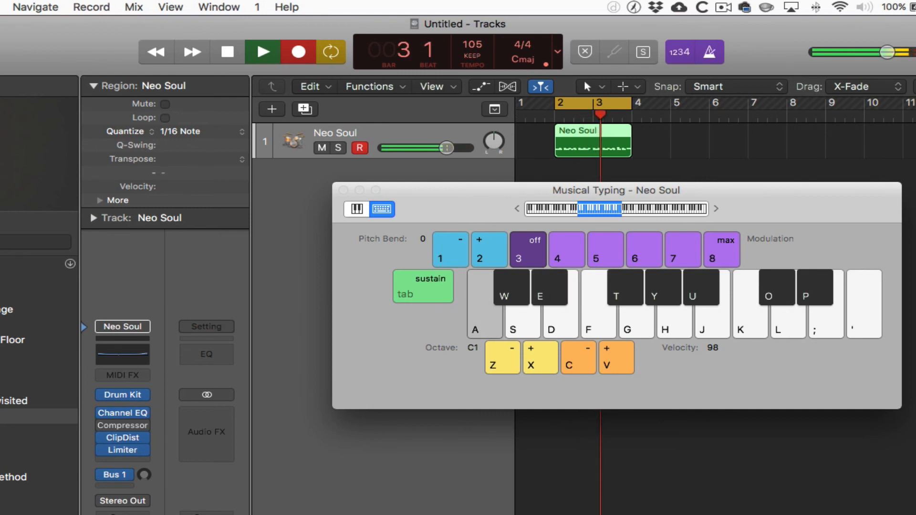
key("t")
key("e")
key("a")
key("e")
key("t")
key("g")
key("a")
key("o")
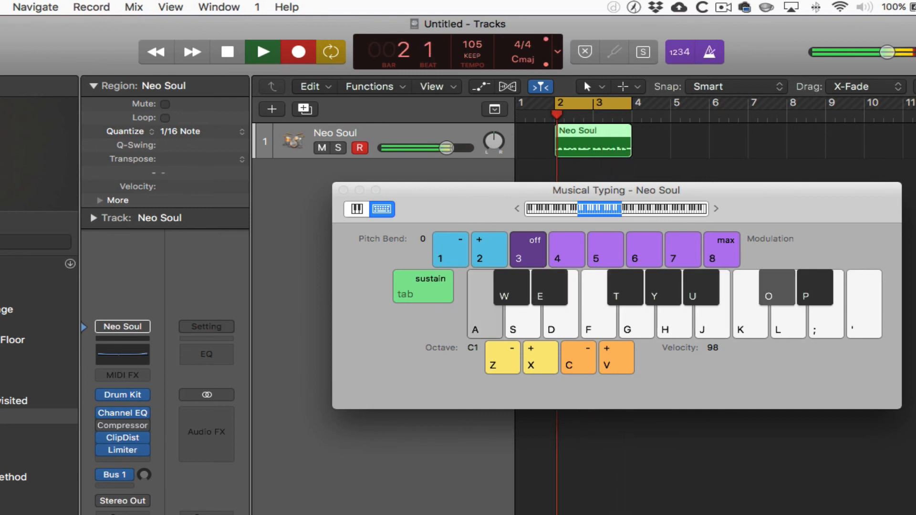
Step: Overdub a long held C#2 cymbal note on beat 1 of bar 2 and stop the recording
key("t")
key("e")
key("a")
key("t")
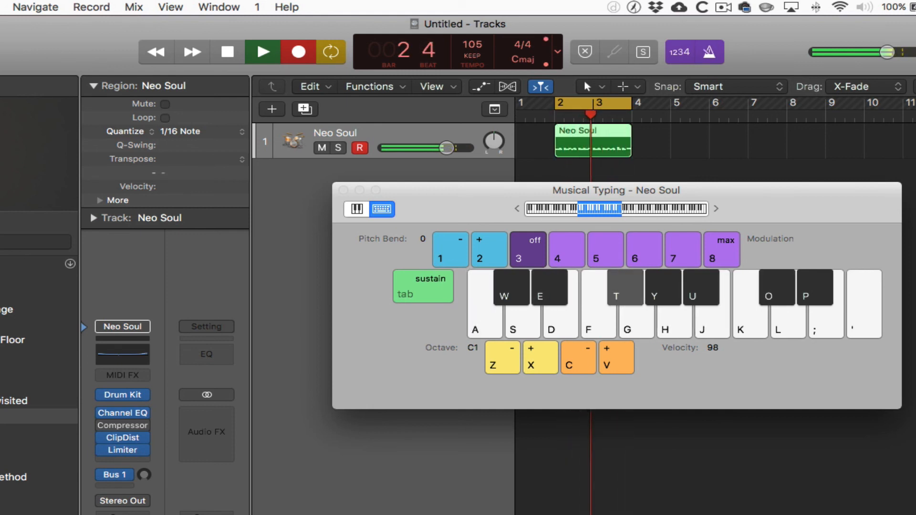
key("a")
key("e")
key("a")
key("e")
key("t")
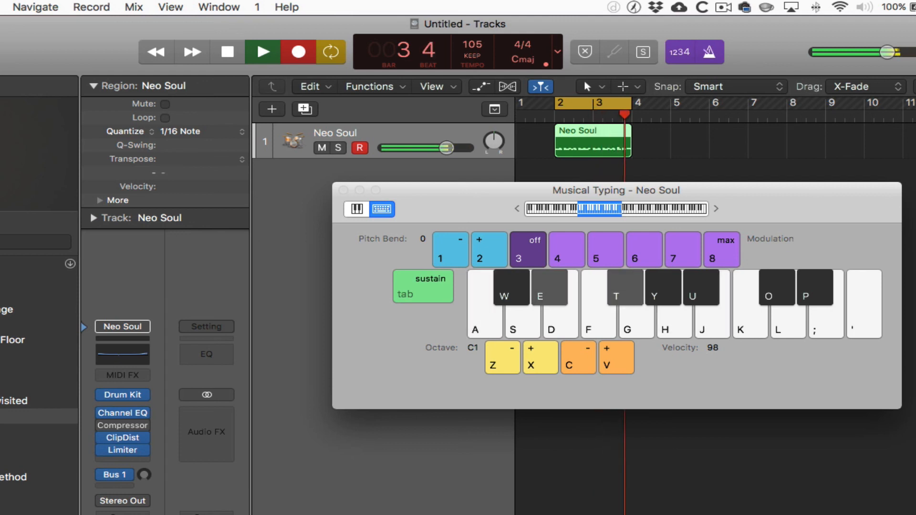
key("g")
key("a")
key("e")
key("a")
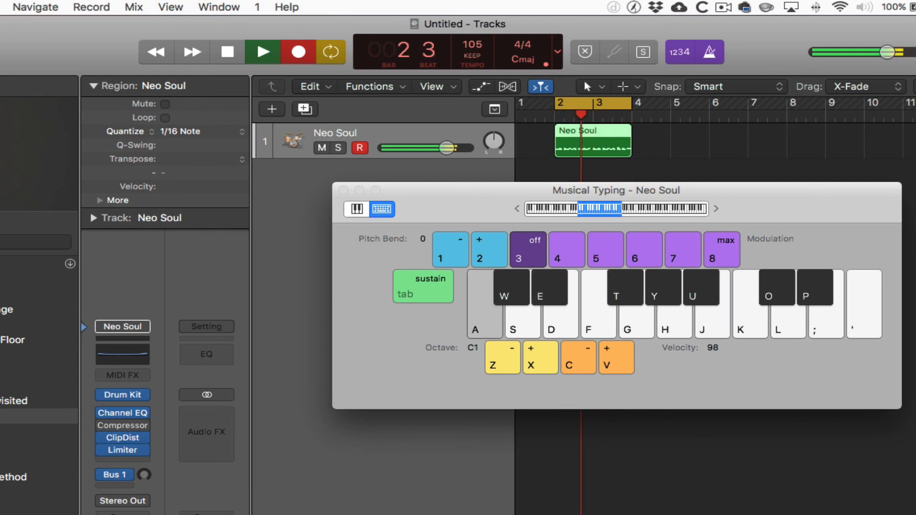
key("e")
key("t")
key("a")
key("e")
key("a")
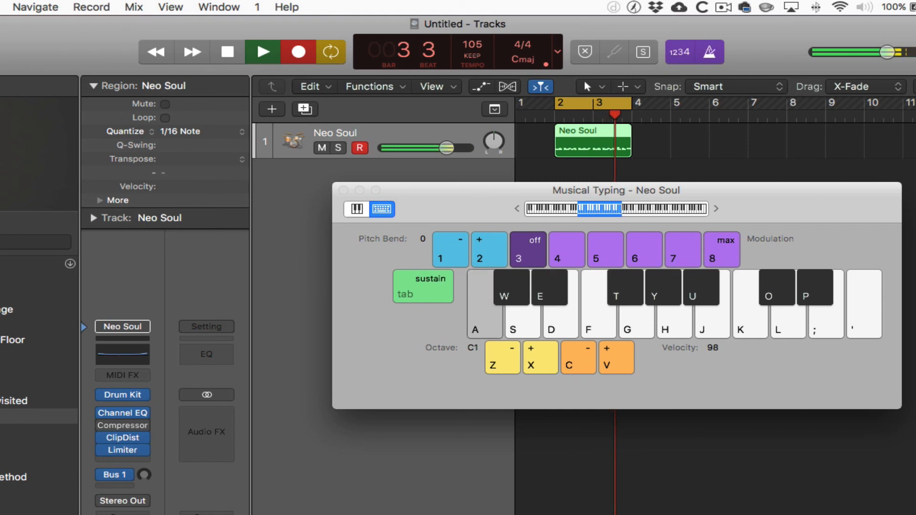
key("j")
key("t")
key("e")
key("a")
key("o")
key("e")
key("t")
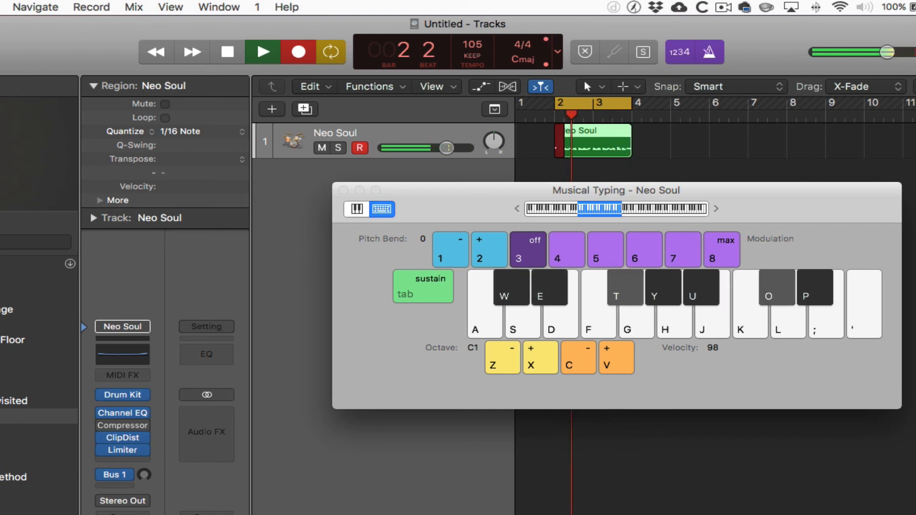
key("a")
key("e")
key("a")
key("t")
key("e")
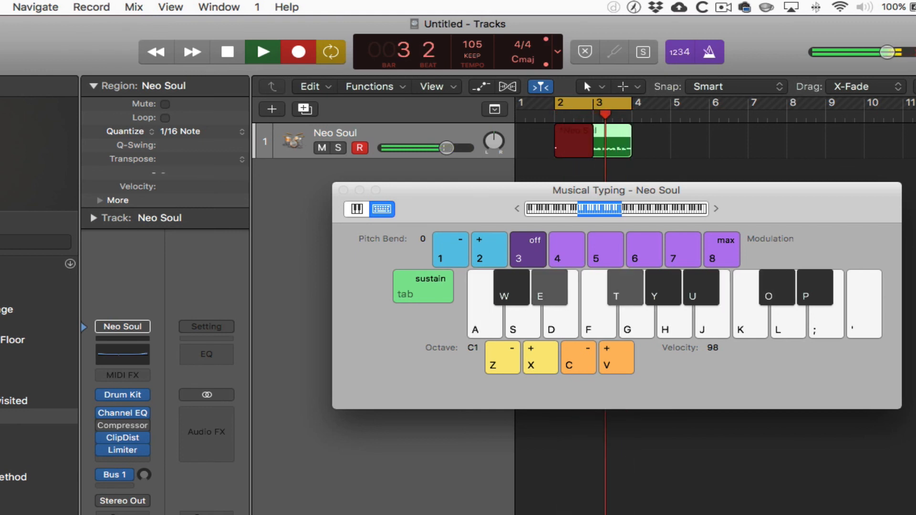
key("a")
key("e")
key("t")
key("a")
key("o")
key("t")
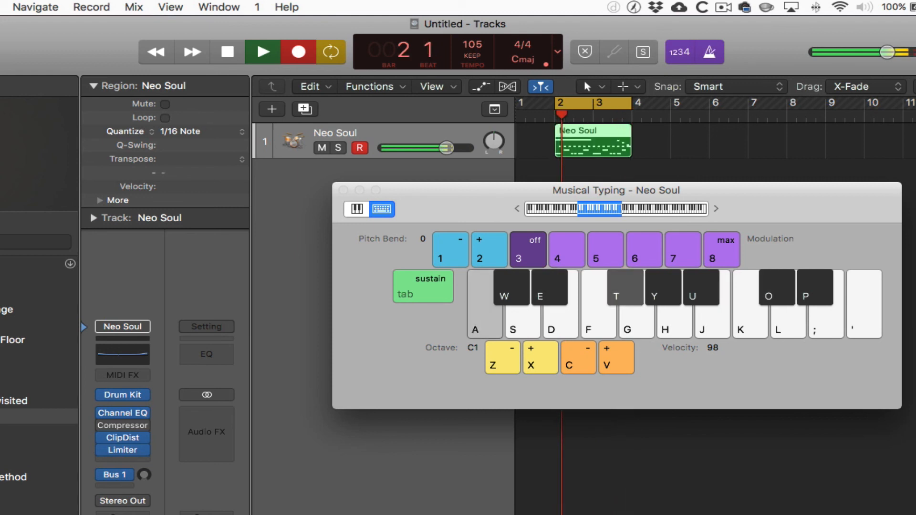
key("e")
key("a")
key("e")
key("a")
key("t")
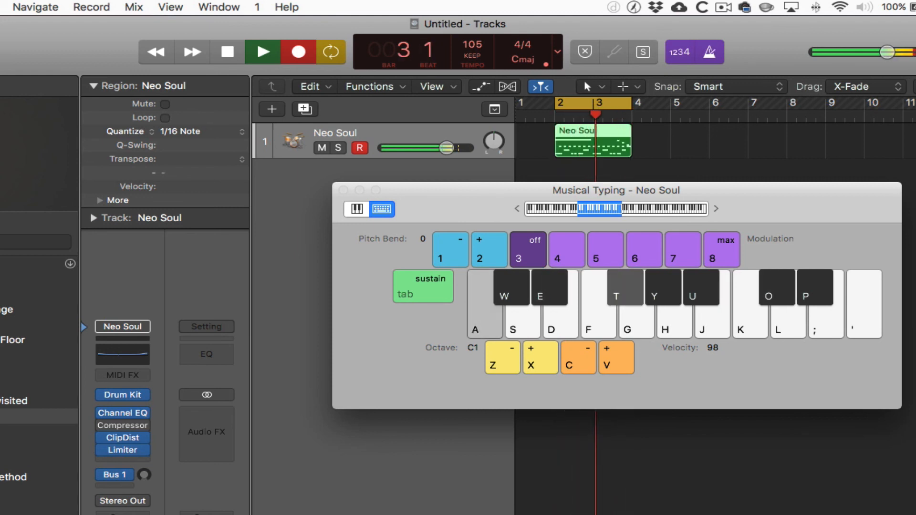
key("e")
key("a")
key("space")
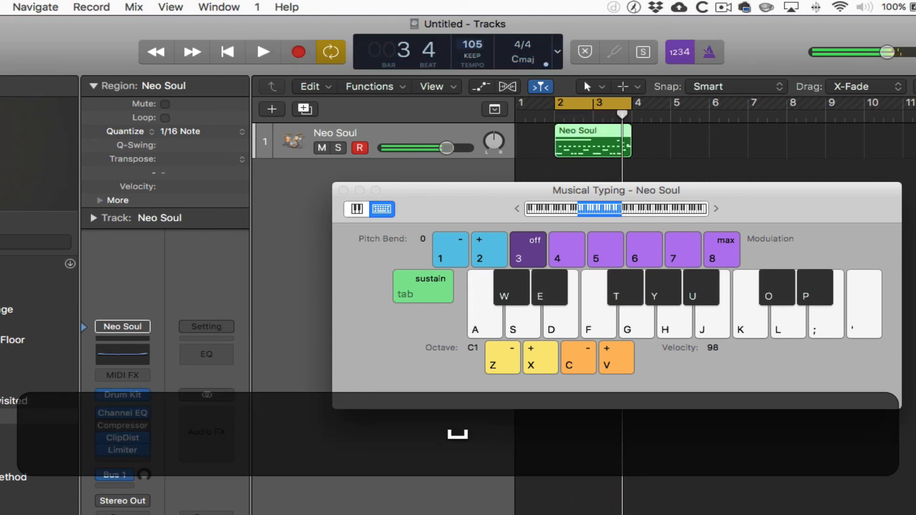